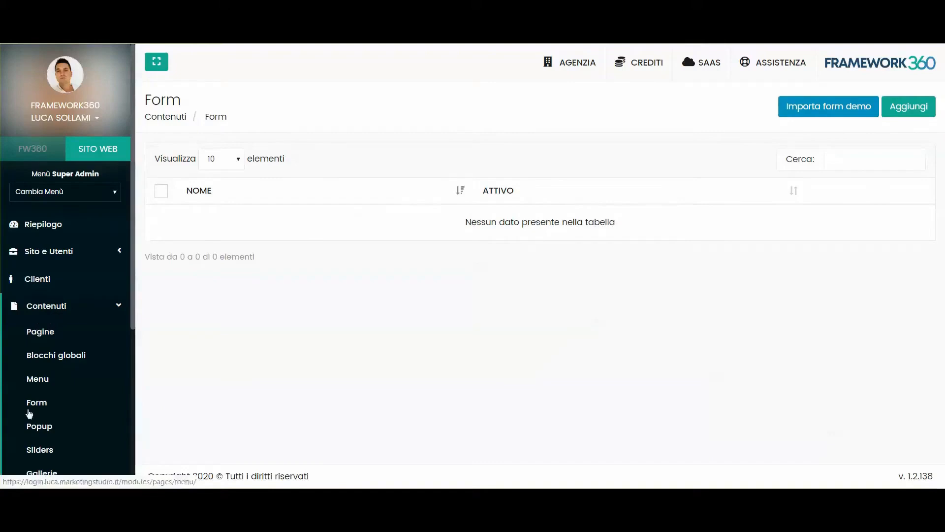
- Open the empty Forms list under Contenuti and start creating a new form
{"action": "left_click", "coordinate": [39, 402]}
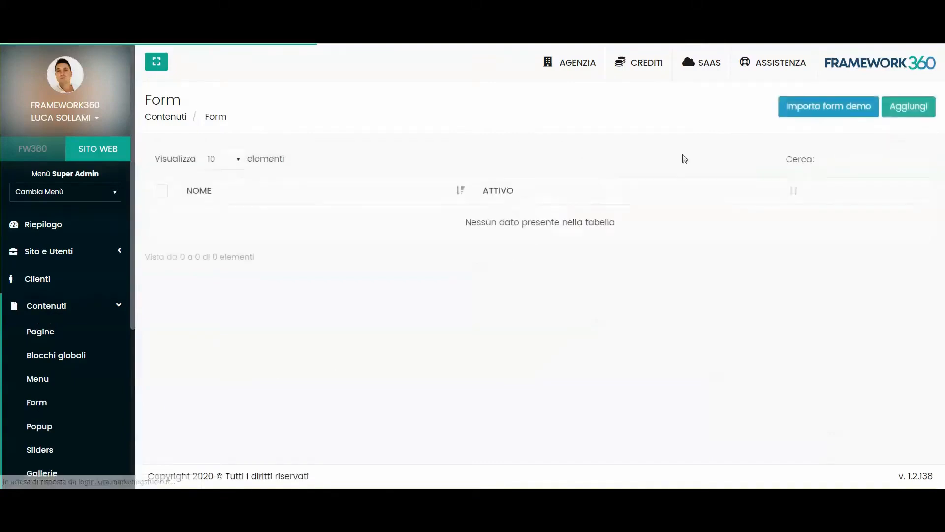
{"action": "left_click", "coordinate": [922, 109]}
- Name the new form 'Form di contatto' and expand its first visible field
{"action": "left_click", "coordinate": [226, 209]}
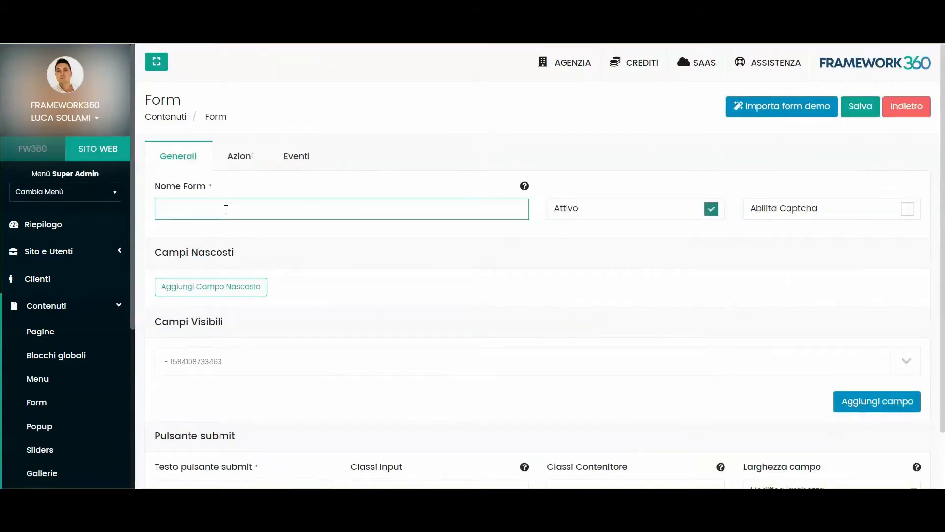
{"action": "type", "text": "Form di contatto"}
{"action": "left_click", "coordinate": [261, 227]}
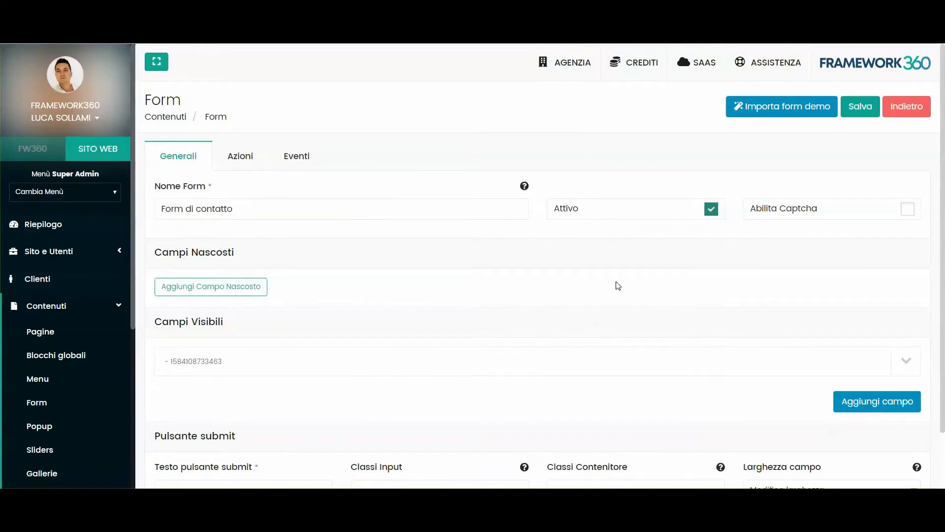
{"action": "scroll", "coordinate": [239, 254], "scroll_direction": "down", "scroll_amount": 2}
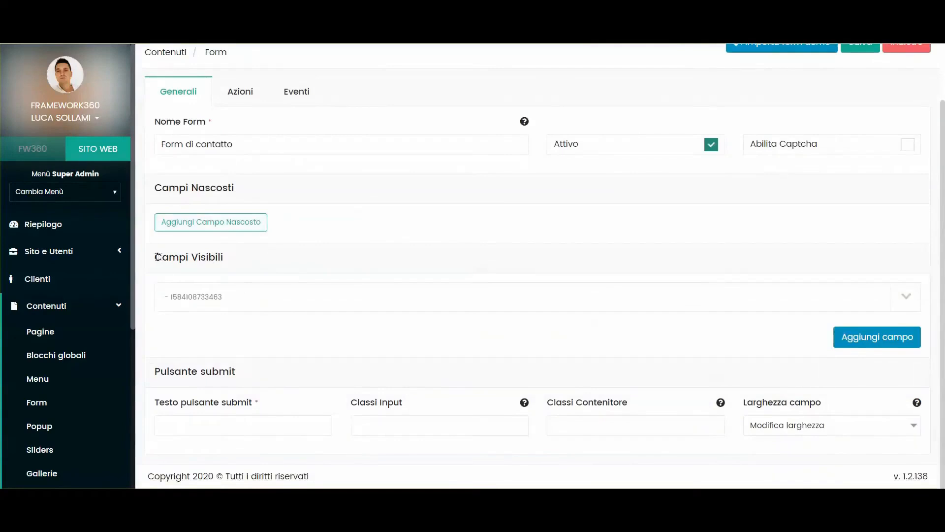
{"action": "left_click_drag", "start_coordinate": [156, 257], "coordinate": [256, 260]}
{"action": "left_click", "coordinate": [258, 261]}
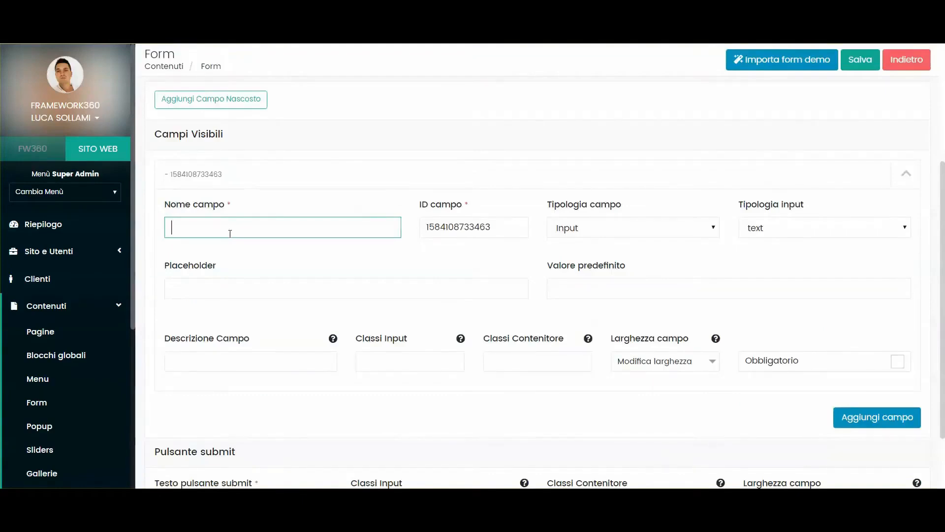
- Name the first field 'Nome', keeping it an Input of type text
{"action": "type", "text": "ome"}
{"action": "key", "text": "Tab"}
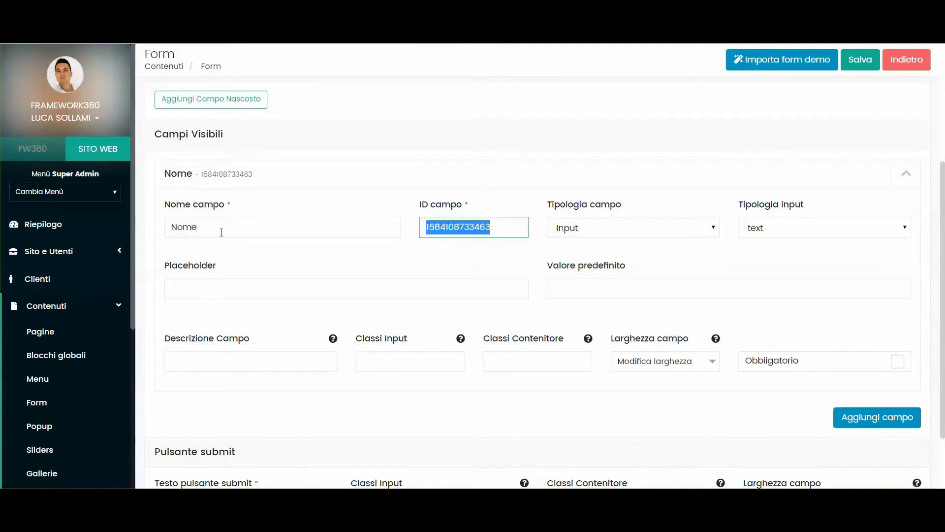
{"action": "left_click", "coordinate": [646, 230]}
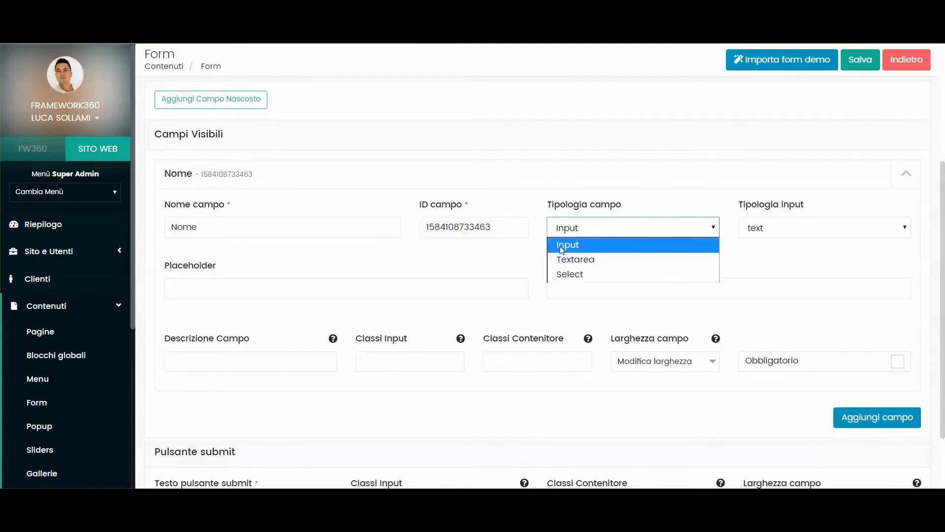
{"action": "left_click", "coordinate": [638, 240]}
{"action": "left_click", "coordinate": [767, 232]}
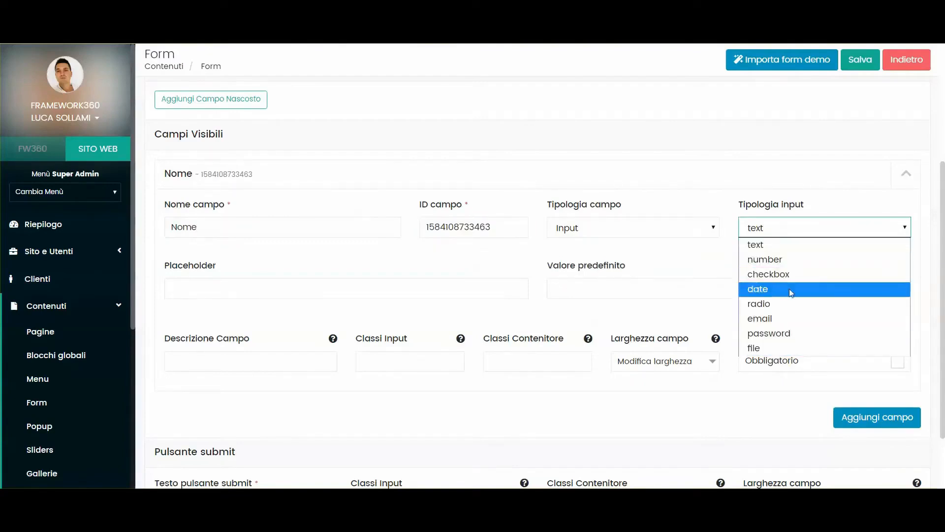
{"action": "left_click", "coordinate": [793, 245]}
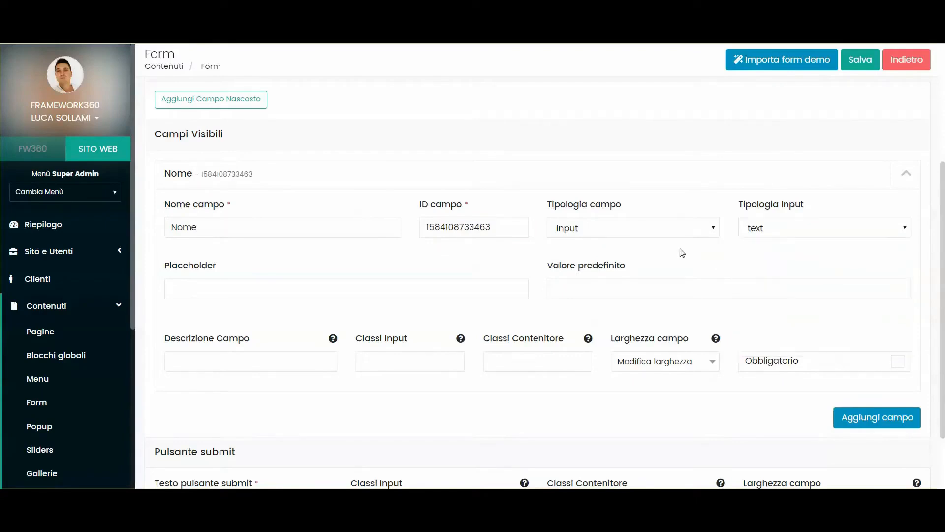
- Give the Nome field placeholder 'Inserisci il tuo nome' and make it required
{"action": "left_click", "coordinate": [210, 288]}
{"action": "type", "text": "Ins"}
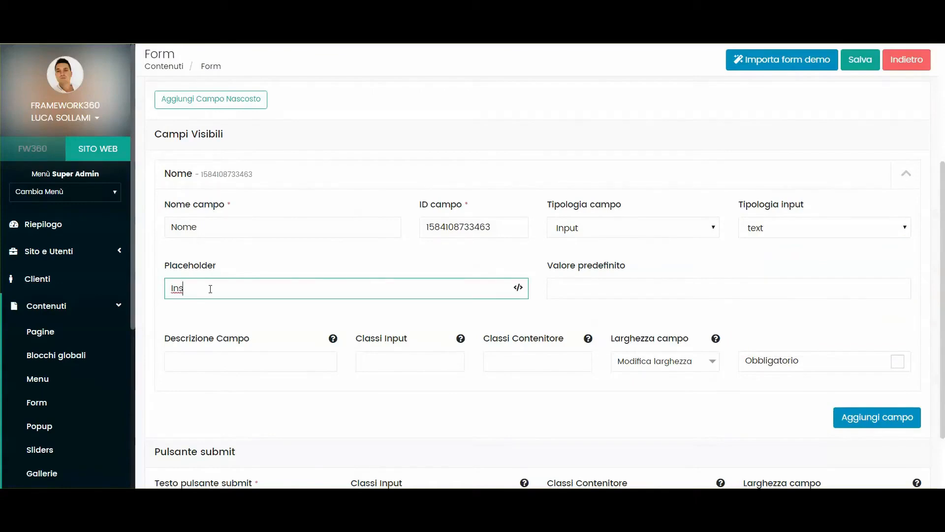
{"action": "key", "text": "BackSpace"}
{"action": "key", "text": "BackSpace"}
{"action": "key", "text": "BackSpace"}
{"action": "type", "text": "Inserisci il tuo nome"}
{"action": "scroll", "coordinate": [306, 295], "scroll_direction": "down", "scroll_amount": 2}
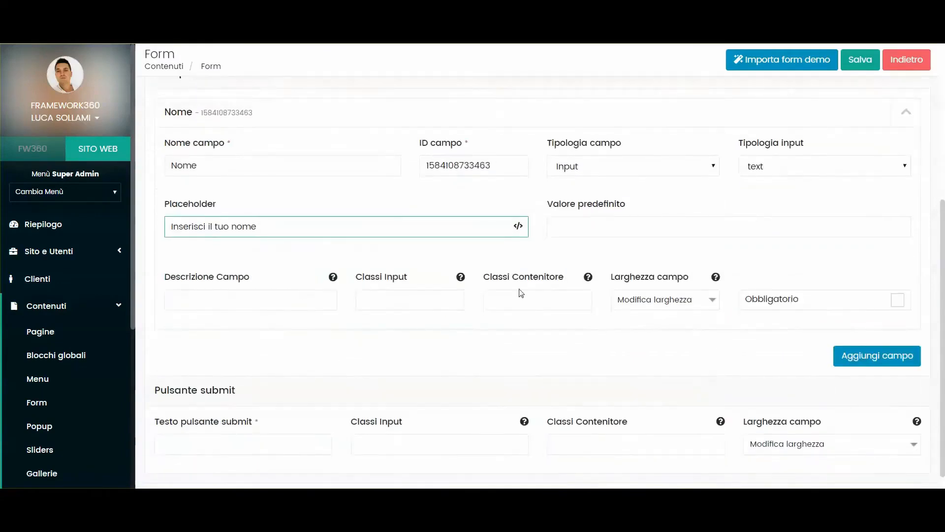
{"action": "left_click", "coordinate": [575, 229]}
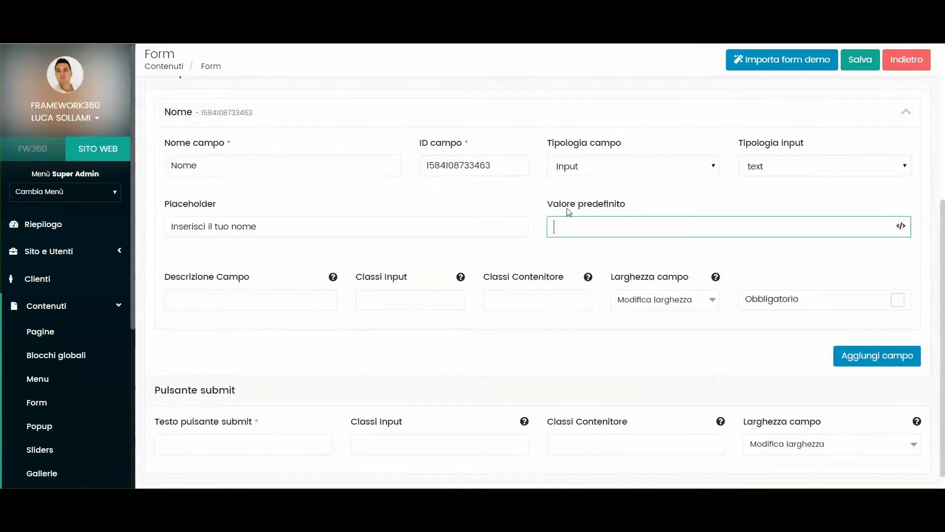
{"action": "left_click_drag", "start_coordinate": [549, 205], "coordinate": [658, 202]}
{"action": "left_click", "coordinate": [659, 203]}
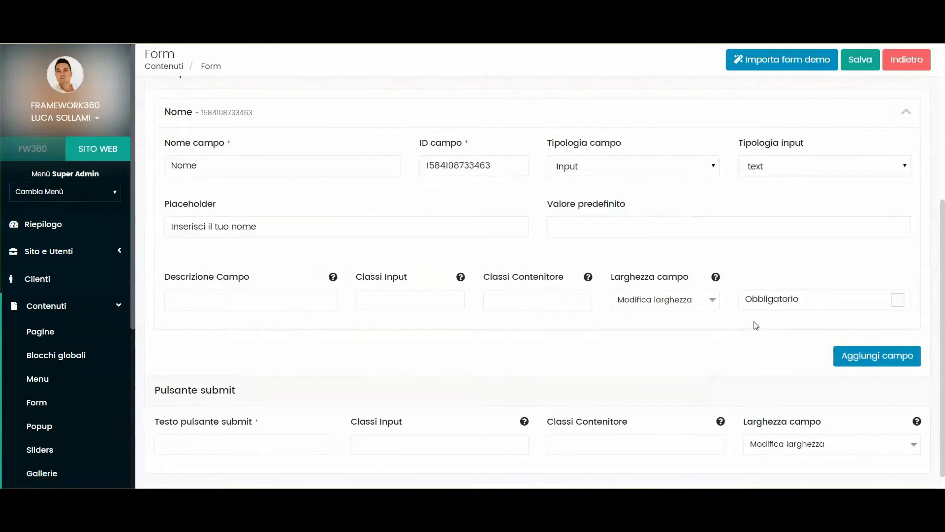
{"action": "left_click", "coordinate": [787, 299]}
{"action": "scroll", "coordinate": [664, 325], "scroll_direction": "down", "scroll_amount": 1}
- Add a required text field 'Cognome' with placeholder 'Inserisci il tuo cognome'
{"action": "left_click", "coordinate": [854, 336]}
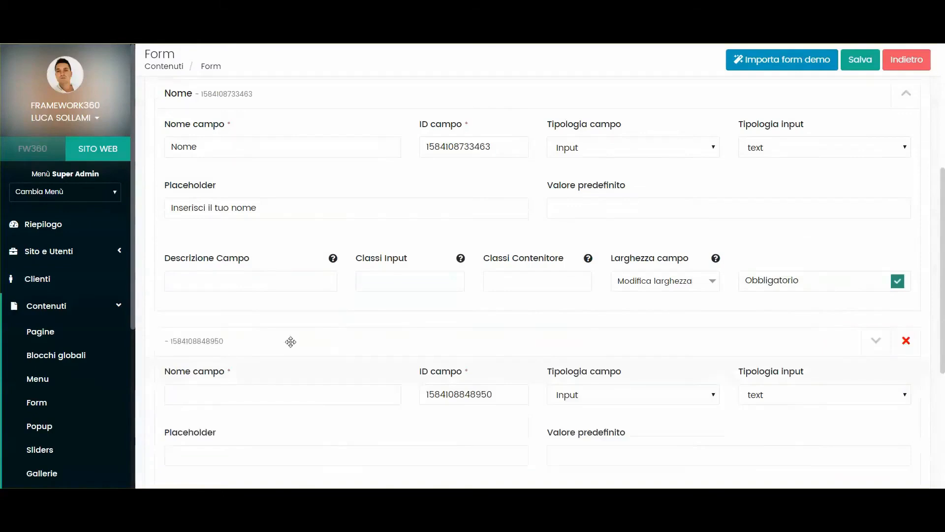
{"action": "left_click", "coordinate": [259, 401]}
{"action": "scroll", "coordinate": [430, 299], "scroll_direction": "down", "scroll_amount": 3}
{"action": "type", "text": "Cognome"}
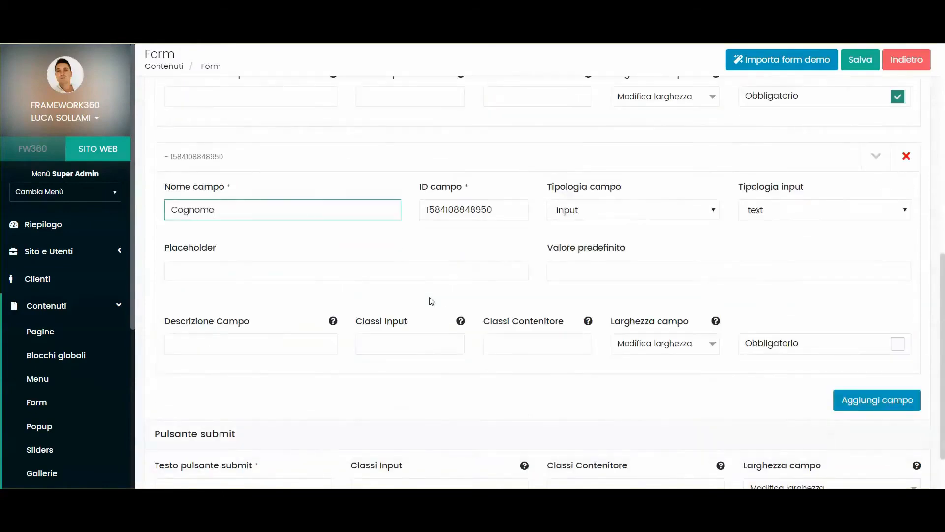
{"action": "left_click", "coordinate": [263, 269]}
{"action": "type", "text": "Inserisci il tuo cognome"}
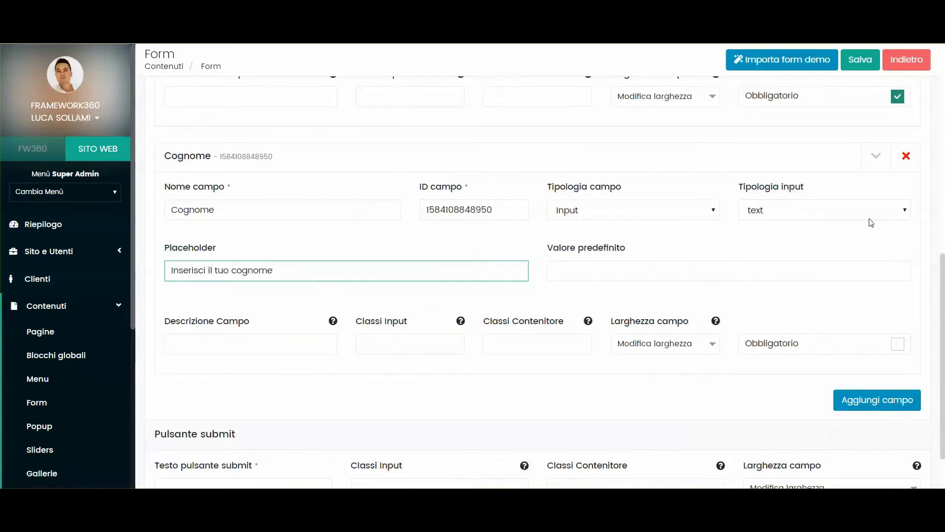
{"action": "left_click", "coordinate": [764, 217]}
{"action": "left_click", "coordinate": [765, 217]}
{"action": "left_click", "coordinate": [809, 338]}
{"action": "scroll", "coordinate": [679, 304], "scroll_direction": "down", "scroll_amount": 1}
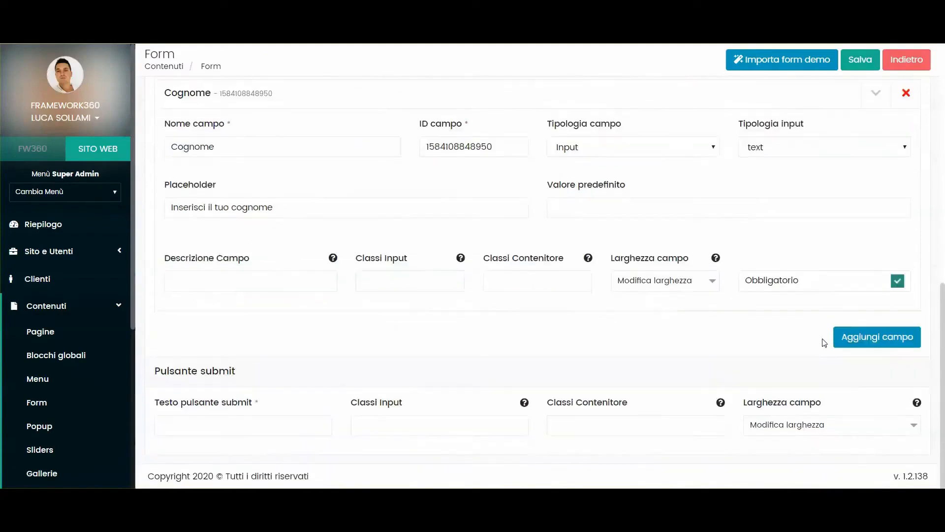
- Add a required 'Email' field with placeholder 'Inserisci la tua email'
{"action": "left_click", "coordinate": [841, 338]}
{"action": "left_click", "coordinate": [224, 390]}
{"action": "type", "text": "Email"}
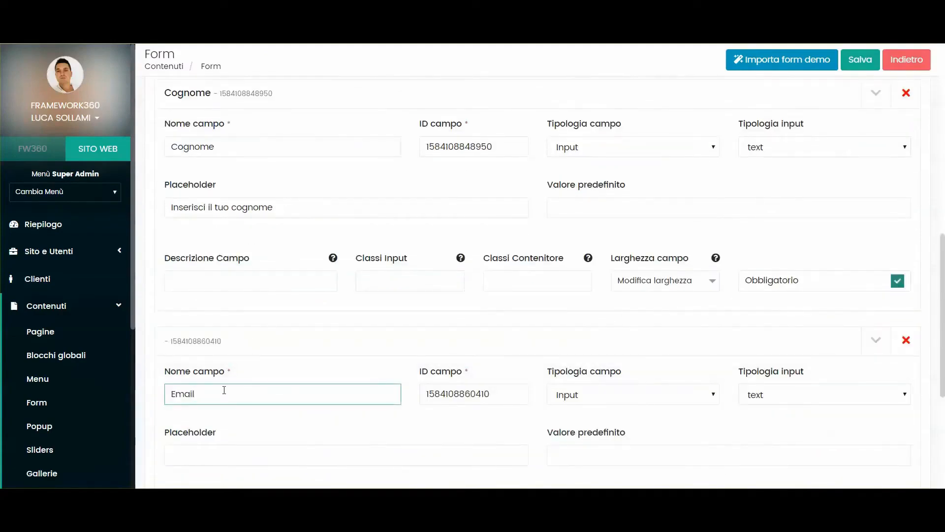
{"action": "scroll", "coordinate": [224, 390], "scroll_direction": "down", "scroll_amount": 3}
{"action": "left_click", "coordinate": [211, 336]}
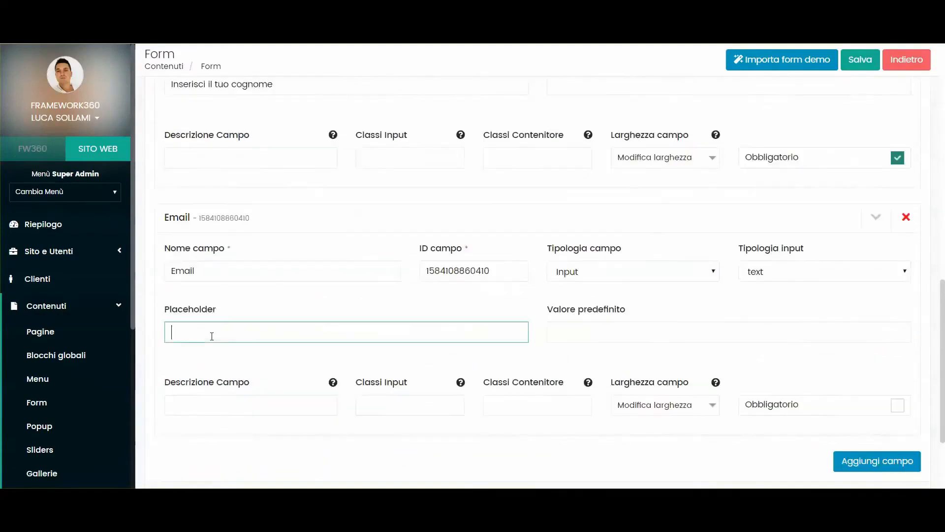
{"action": "type", "text": "Inserisci la tua email"}
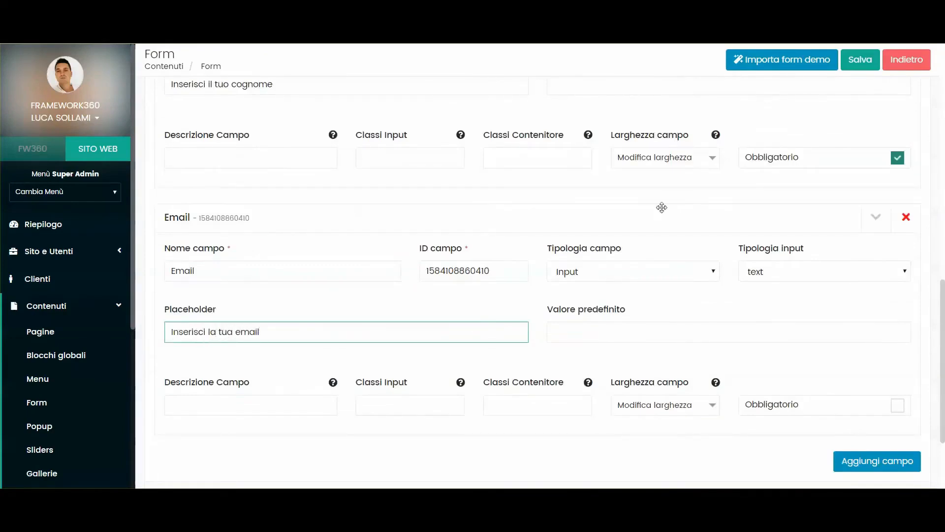
{"action": "left_click", "coordinate": [827, 405]}
{"action": "left_click", "coordinate": [877, 461]}
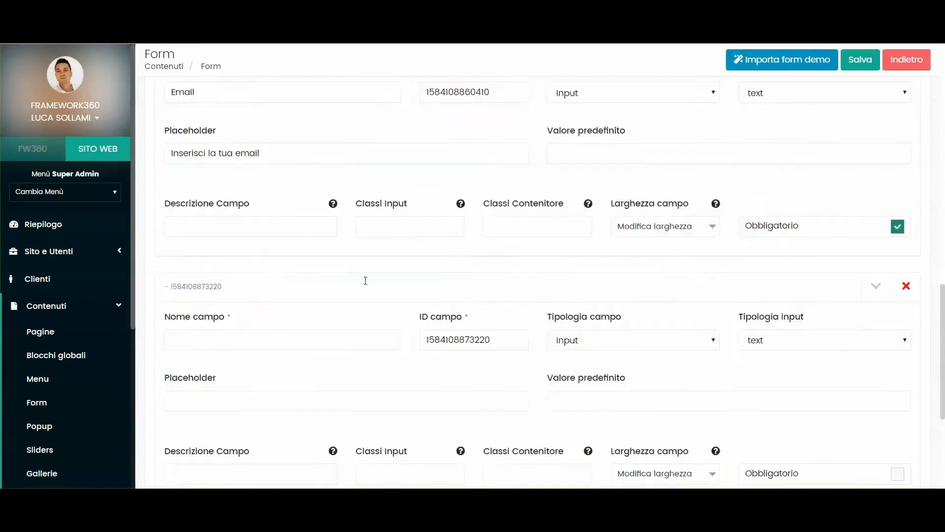
- Name the fourth field 'Messaggio' as a Textarea with placeholder 'Inserisci il tuo messaggio'
{"action": "left_click", "coordinate": [191, 273]}
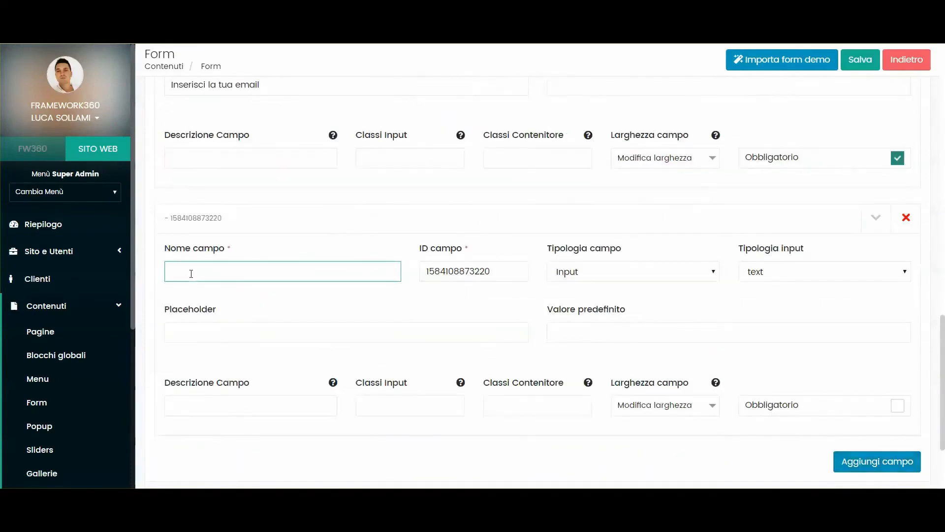
{"action": "type", "text": "Messaggio"}
{"action": "left_click", "coordinate": [568, 244]}
{"action": "left_click", "coordinate": [576, 278]}
{"action": "left_click", "coordinate": [580, 303]}
{"action": "left_click", "coordinate": [235, 328]}
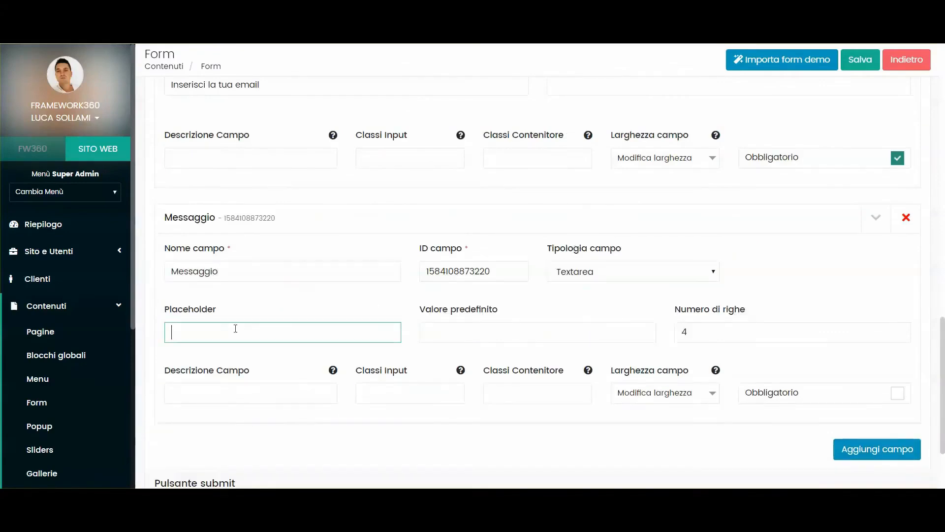
{"action": "type", "text": "Inserisci l"}
{"action": "type", "text": "l tuo messaggio"}
{"action": "scroll", "coordinate": [531, 316], "scroll_direction": "down", "scroll_amount": 2}
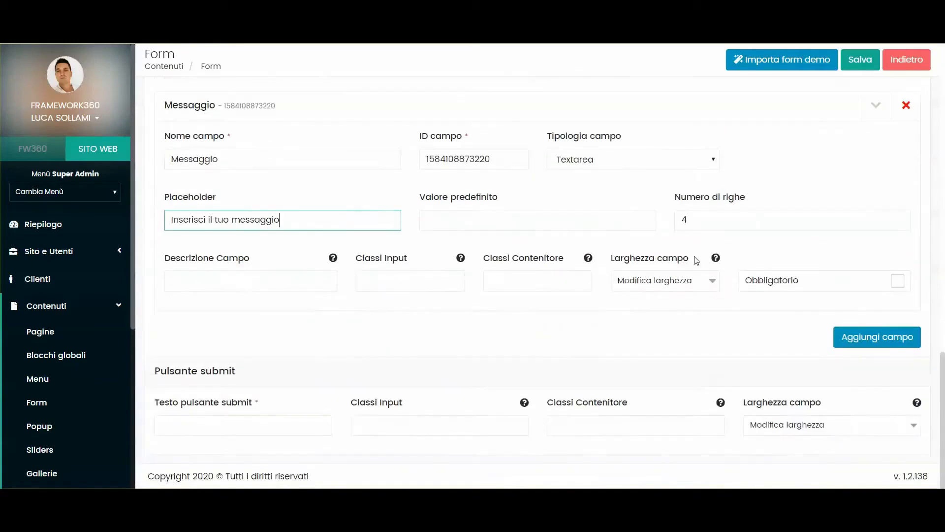
- Give Messaggio 4 rows, make it required, and set submit text 'Invia richiesta!'
{"action": "double_click", "coordinate": [684, 219]}
{"action": "left_click", "coordinate": [242, 281]}
{"action": "left_click", "coordinate": [640, 292]}
{"action": "left_click", "coordinate": [644, 292]}
{"action": "left_click", "coordinate": [803, 288]}
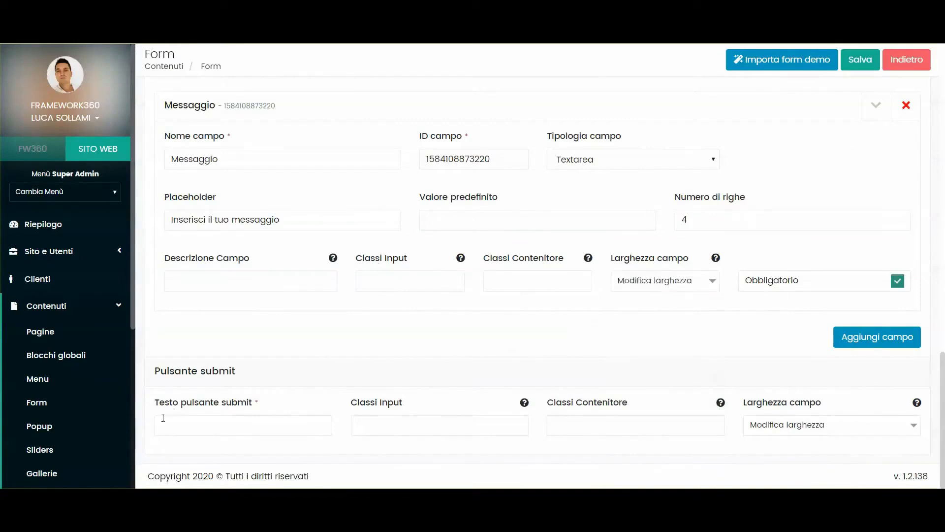
{"action": "left_click", "coordinate": [183, 422]}
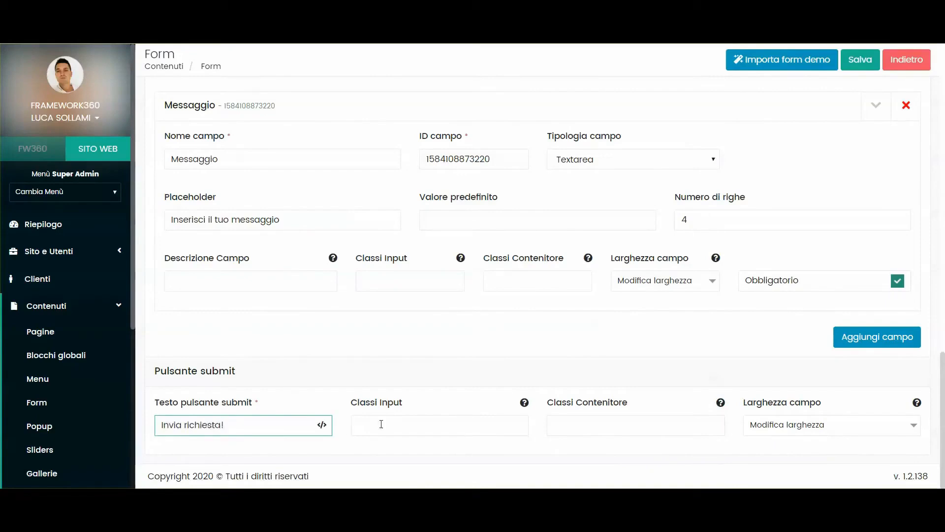
{"action": "scroll", "coordinate": [748, 404], "scroll_direction": "up", "scroll_amount": 10}
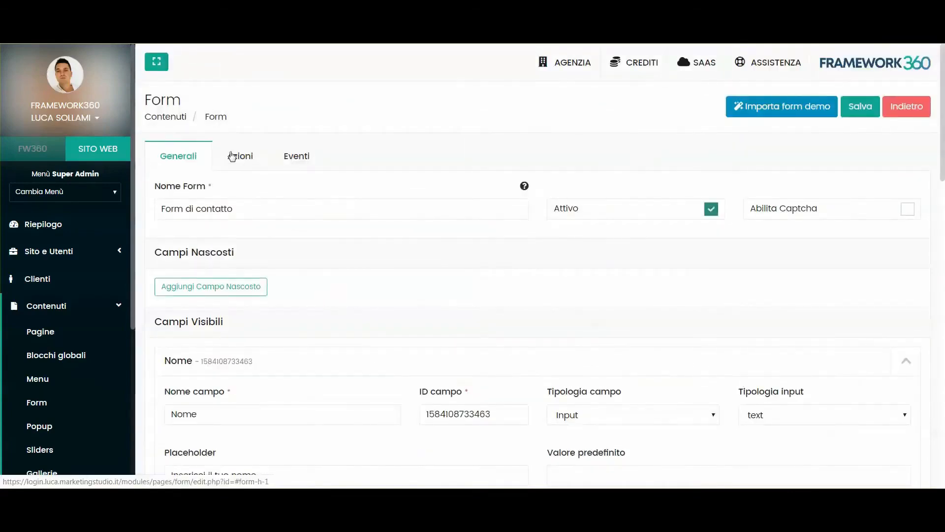
- Activate the Registra Cliente action in the form's Azioni tab
{"action": "left_click", "coordinate": [231, 156]}
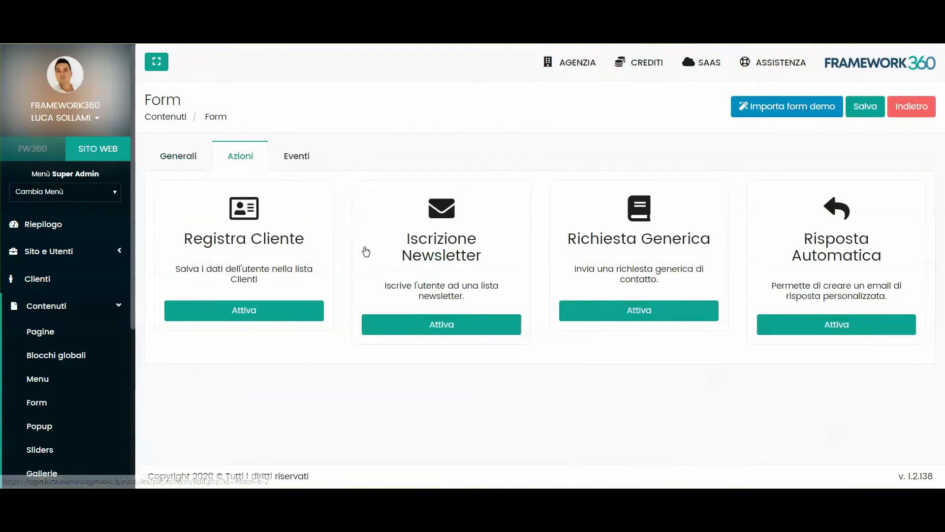
{"action": "left_click", "coordinate": [310, 316]}
{"action": "scroll", "coordinate": [353, 241], "scroll_direction": "down", "scroll_amount": 2}
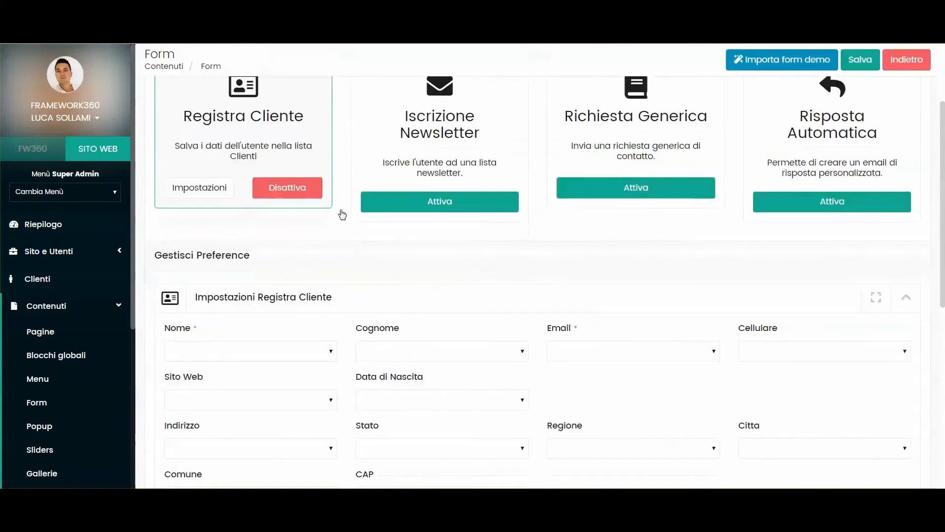
{"action": "scroll", "coordinate": [343, 216], "scroll_direction": "up", "scroll_amount": 2}
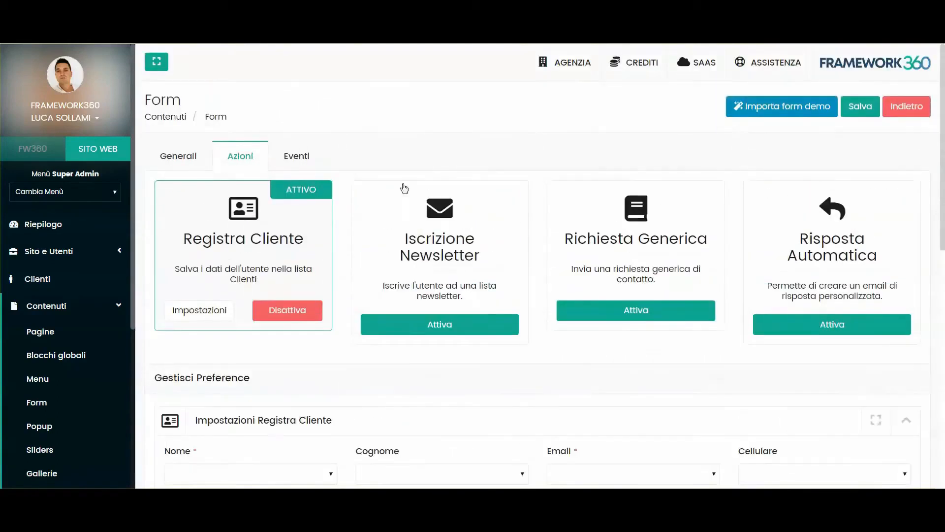
{"action": "left_click", "coordinate": [193, 154]}
{"action": "scroll", "coordinate": [329, 270], "scroll_direction": "down", "scroll_amount": 4}
{"action": "scroll", "coordinate": [225, 333], "scroll_direction": "up", "scroll_amount": 5}
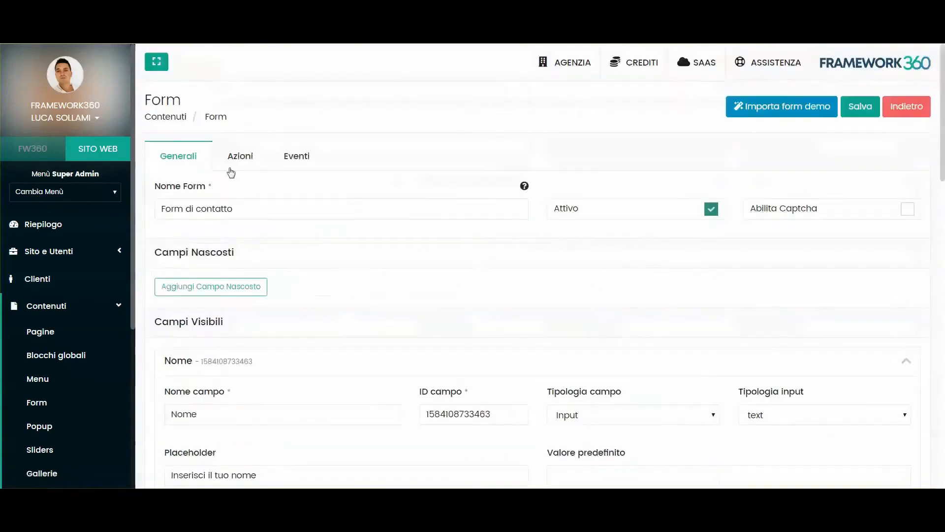
{"action": "left_click", "coordinate": [228, 158]}
{"action": "scroll", "coordinate": [105, 281], "scroll_direction": "down", "scroll_amount": 2}
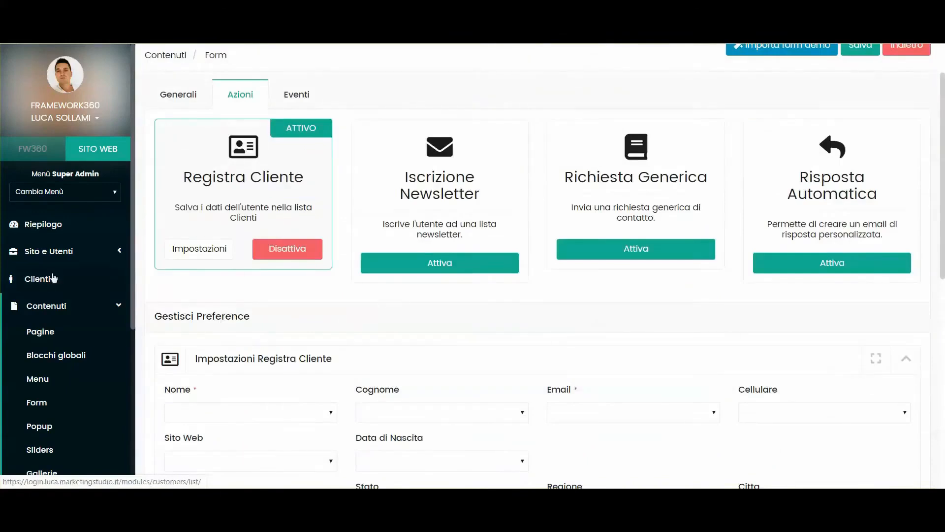
{"action": "scroll", "coordinate": [295, 232], "scroll_direction": "down", "scroll_amount": 5}
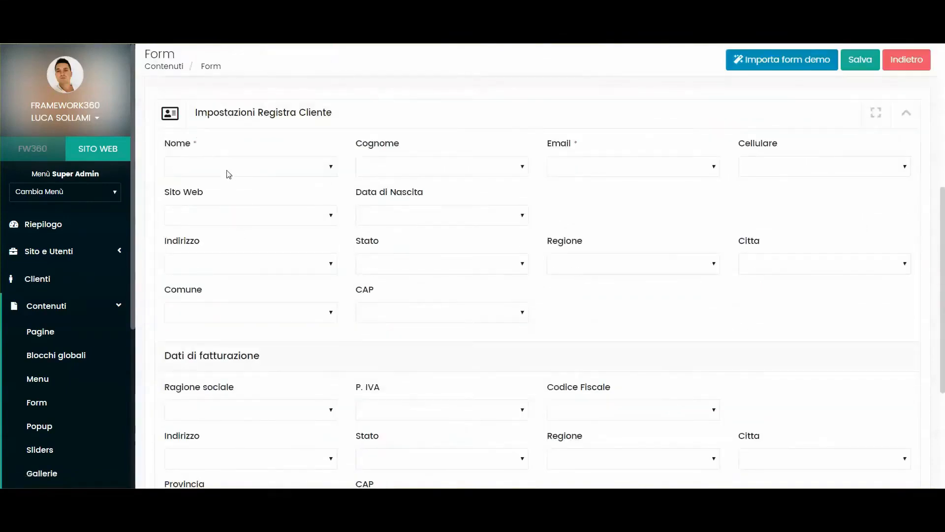
{"action": "scroll", "coordinate": [235, 258], "scroll_direction": "up", "scroll_amount": 3}
- Map Registra Cliente's Nome, Cognome and Email settings to the matching form fields
{"action": "left_click", "coordinate": [211, 291]}
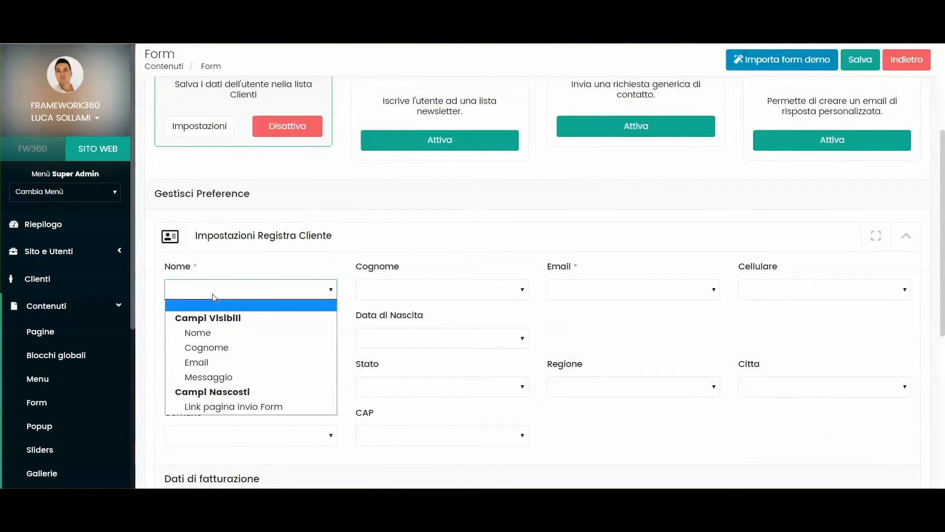
{"action": "left_click", "coordinate": [202, 337]}
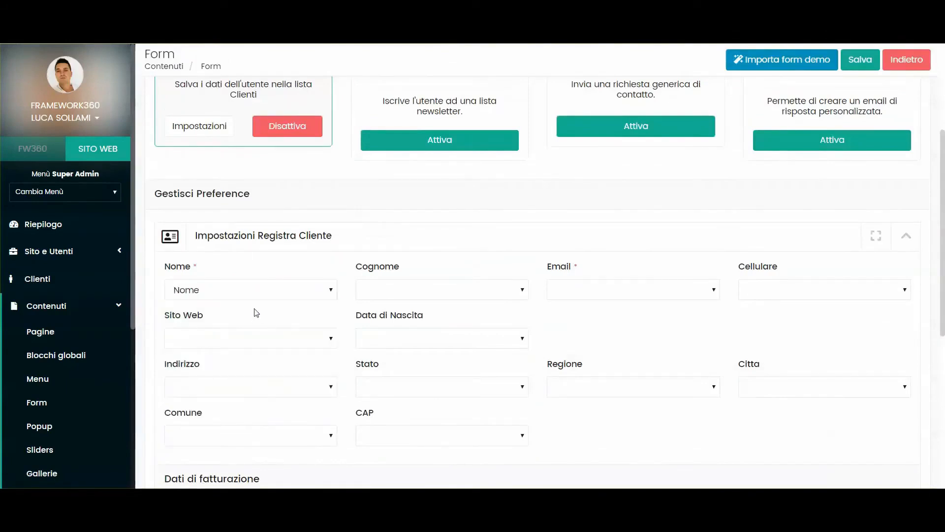
{"action": "left_click", "coordinate": [383, 289]}
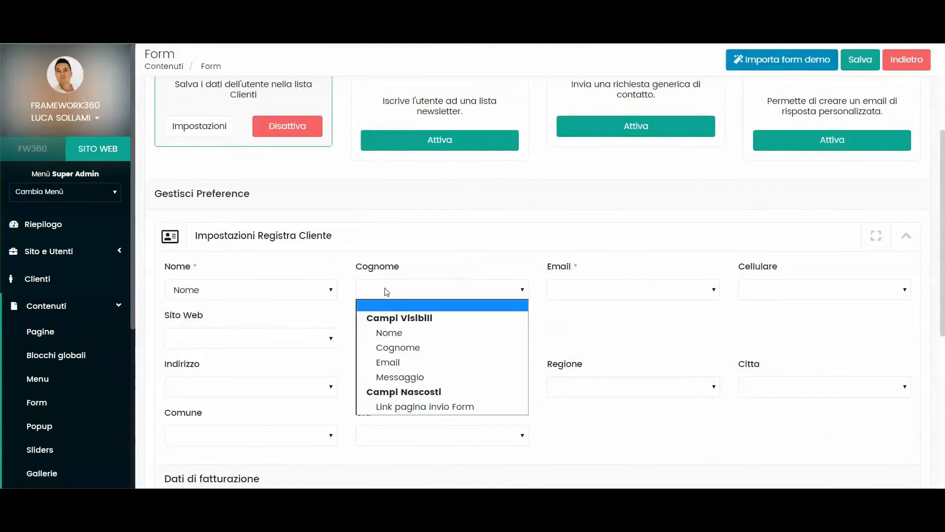
{"action": "left_click", "coordinate": [411, 351]}
{"action": "scroll", "coordinate": [555, 323], "scroll_direction": "down", "scroll_amount": 1}
{"action": "left_click", "coordinate": [585, 227]}
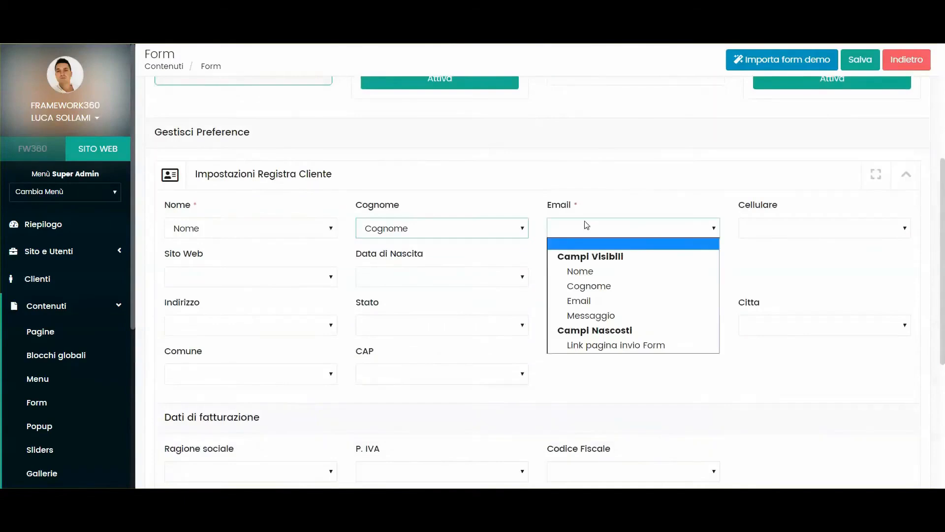
{"action": "left_click", "coordinate": [590, 299]}
{"action": "left_click", "coordinate": [653, 266]}
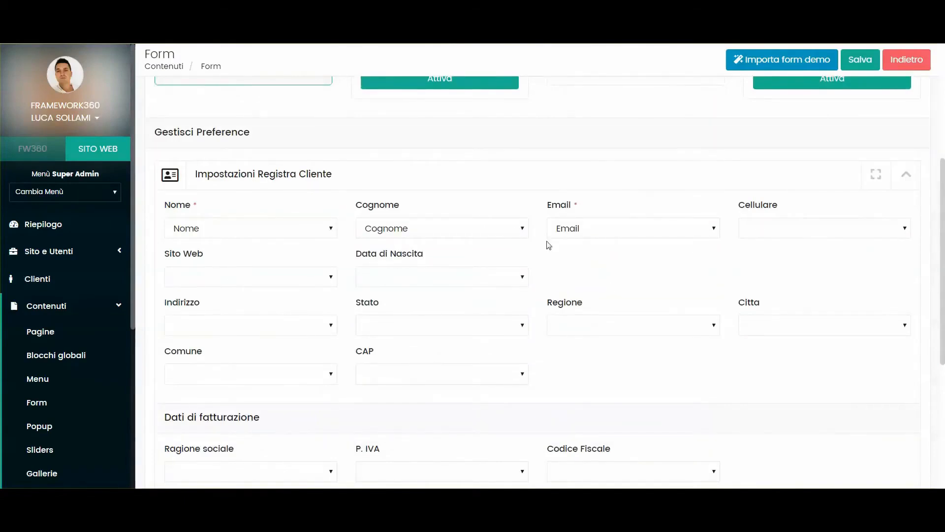
{"action": "scroll", "coordinate": [397, 238], "scroll_direction": "down", "scroll_amount": 1}
{"action": "scroll", "coordinate": [458, 192], "scroll_direction": "up", "scroll_amount": 6}
{"action": "left_click", "coordinate": [192, 156]}
{"action": "scroll", "coordinate": [310, 258], "scroll_direction": "down", "scroll_amount": 10}
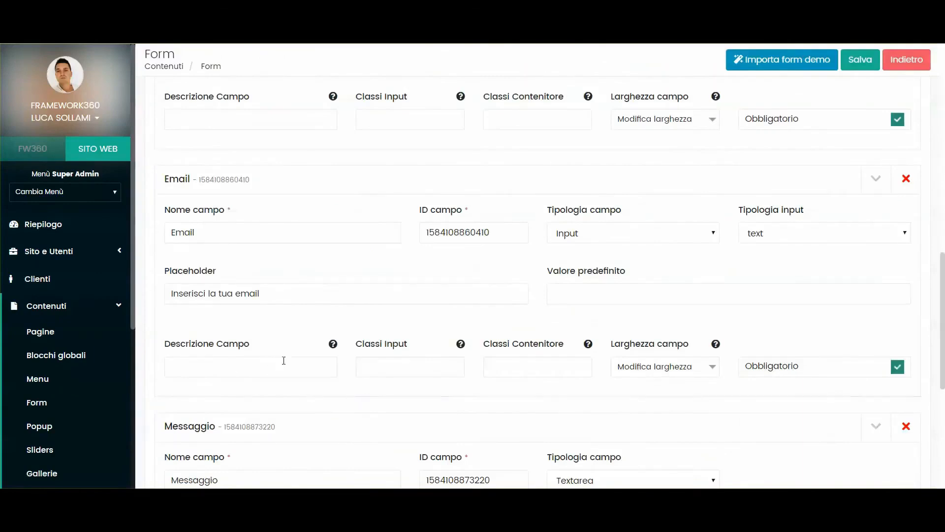
- Add a required 'Numero di telefono' field with placeholder 'Inserisci il tuo numero di telefono'
{"action": "scroll", "coordinate": [287, 356], "scroll_direction": "down", "scroll_amount": 6}
{"action": "left_click", "coordinate": [889, 343]}
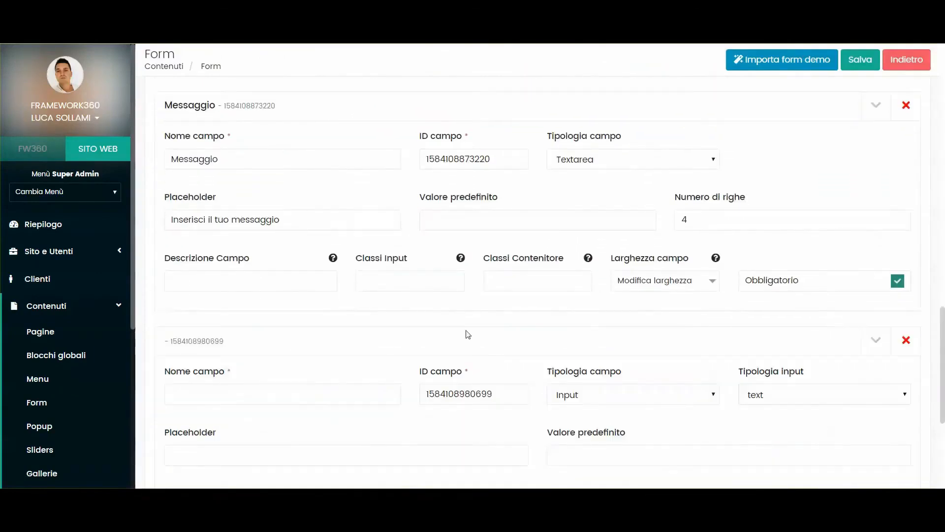
{"action": "left_click", "coordinate": [261, 387]}
{"action": "type", "text": "Numero di telefono"}
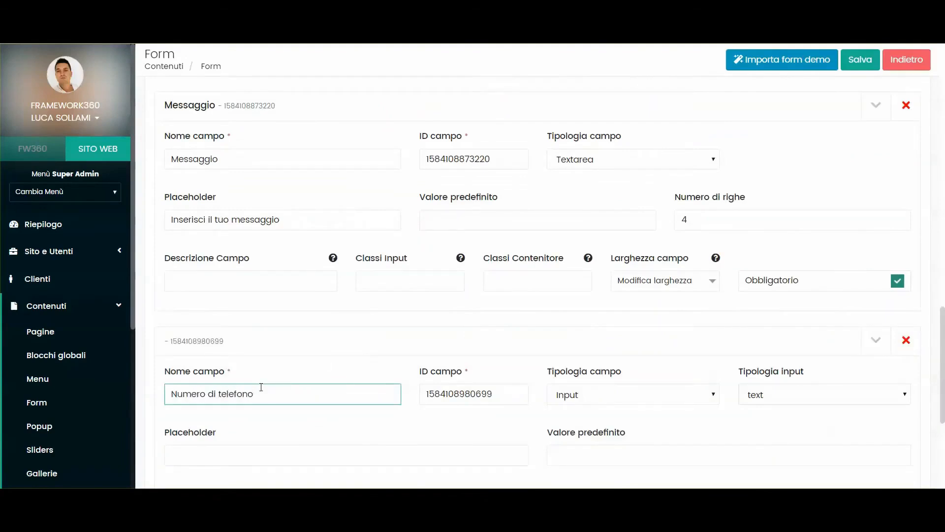
{"action": "scroll", "coordinate": [261, 387], "scroll_direction": "down", "scroll_amount": 3}
{"action": "left_click", "coordinate": [214, 321]}
{"action": "type", "text": "Inserisci il tuo numero di telefono"}
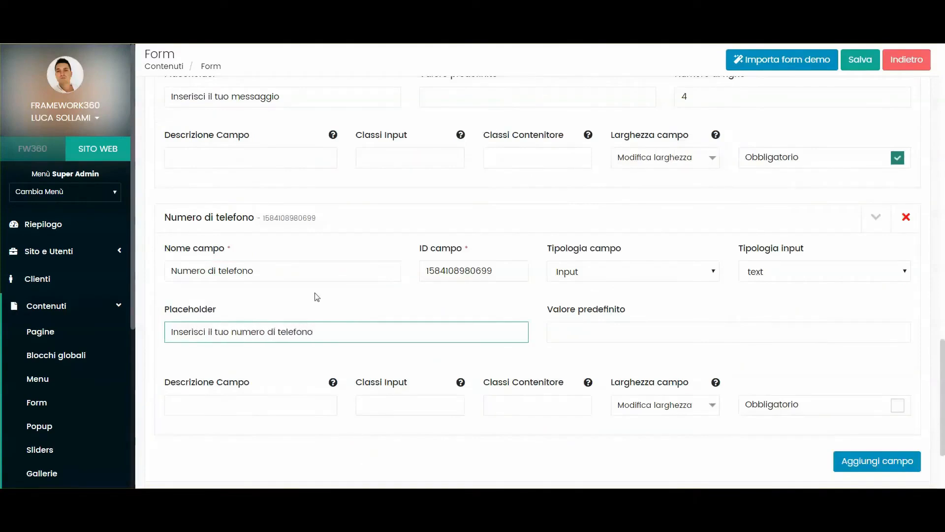
{"action": "left_click", "coordinate": [897, 404]}
- Move the Numero di telefono field up so it sits above Messaggio
{"action": "scroll", "coordinate": [182, 281], "scroll_direction": "up", "scroll_amount": 1}
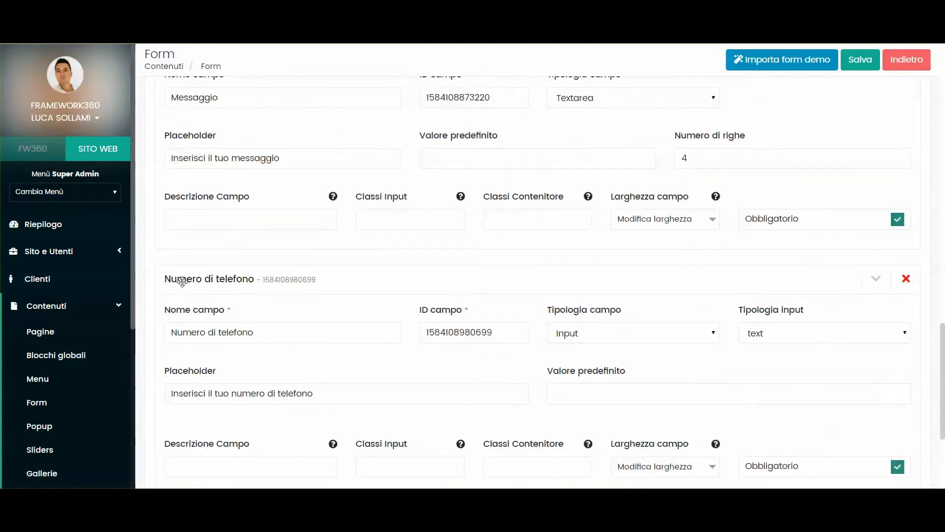
{"action": "left_click_drag", "start_coordinate": [182, 281], "coordinate": [202, 101]}
{"action": "scroll", "coordinate": [299, 283], "scroll_direction": "up", "scroll_amount": 5}
{"action": "scroll", "coordinate": [217, 369], "scroll_direction": "down", "scroll_amount": 3}
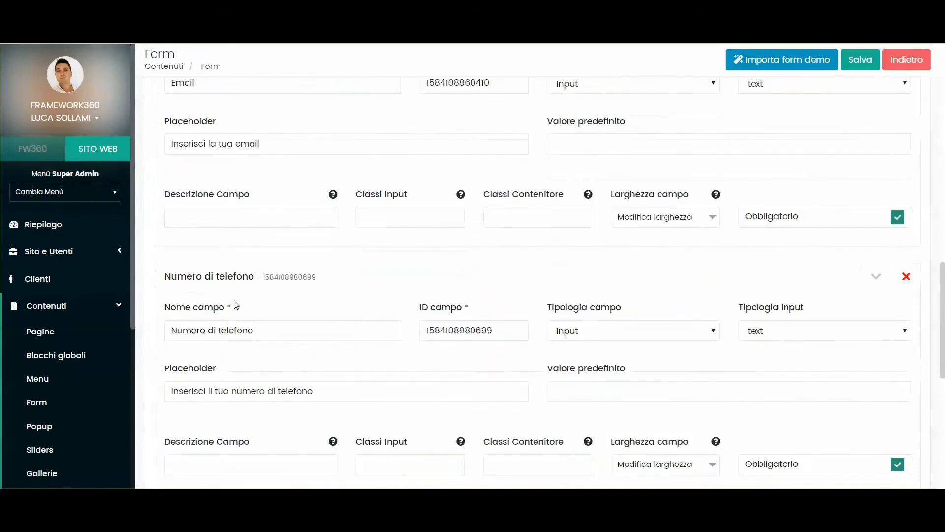
{"action": "scroll", "coordinate": [235, 223], "scroll_direction": "up", "scroll_amount": 12}
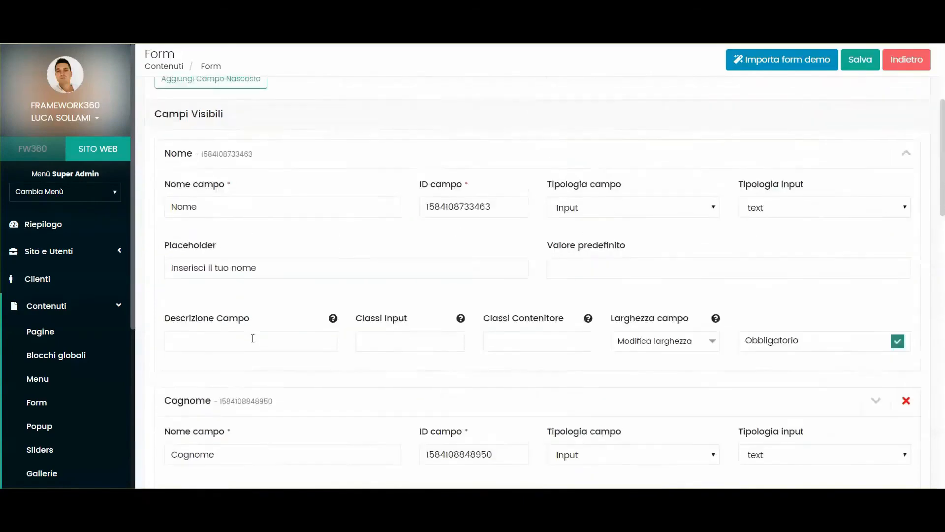
{"action": "left_click", "coordinate": [239, 162]}
{"action": "scroll", "coordinate": [350, 217], "scroll_direction": "down", "scroll_amount": 7}
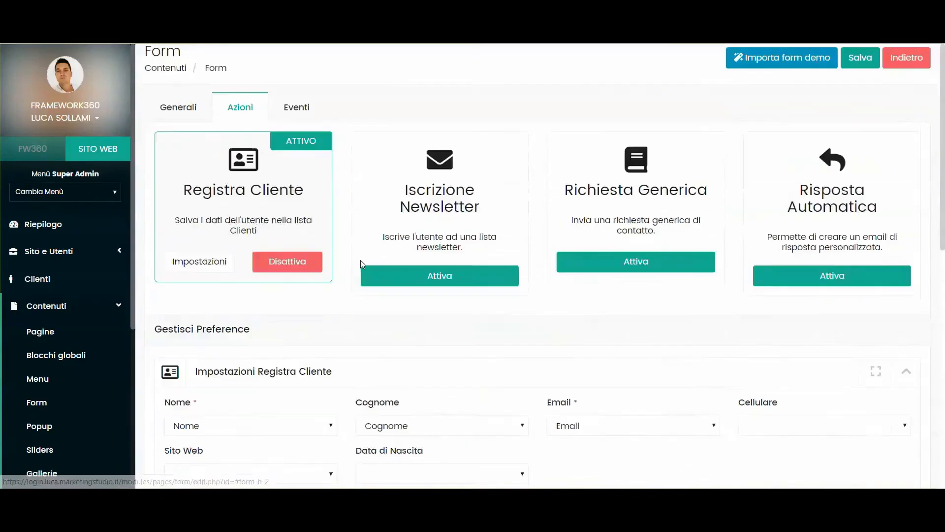
- Map Registra Cliente's Cellulare setting to the Numero di telefono field
{"action": "scroll", "coordinate": [411, 241], "scroll_direction": "up", "scroll_amount": 1}
{"action": "left_click", "coordinate": [782, 164]}
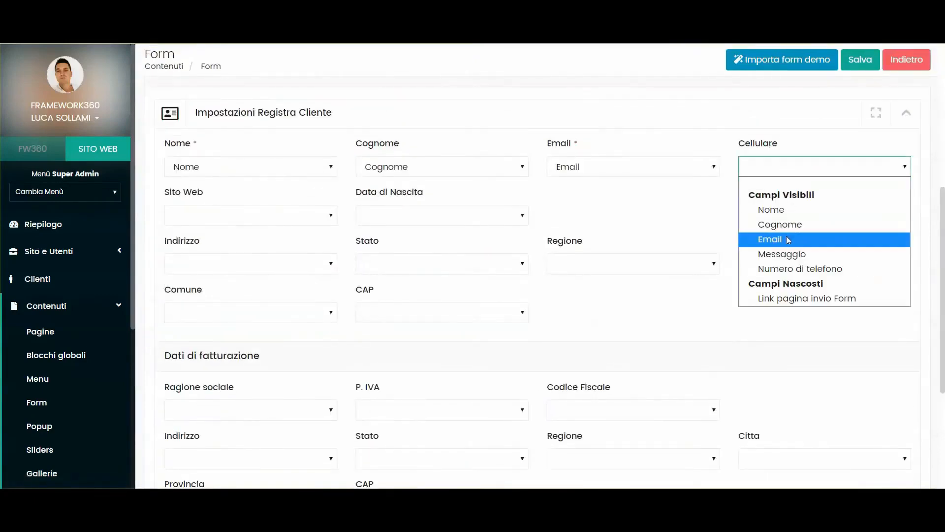
{"action": "left_click", "coordinate": [785, 272]}
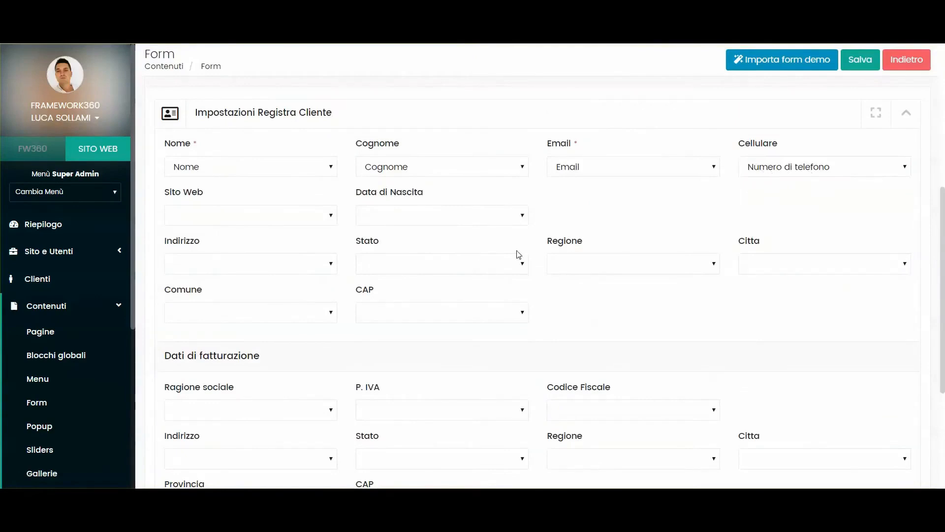
{"action": "scroll", "coordinate": [296, 246], "scroll_direction": "down", "scroll_amount": 4}
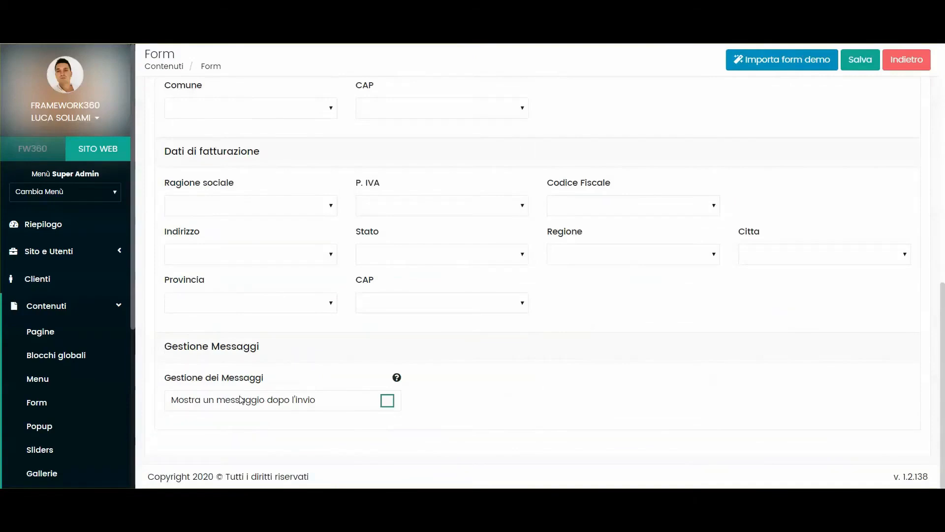
{"action": "scroll", "coordinate": [505, 363], "scroll_direction": "up", "scroll_amount": 10}
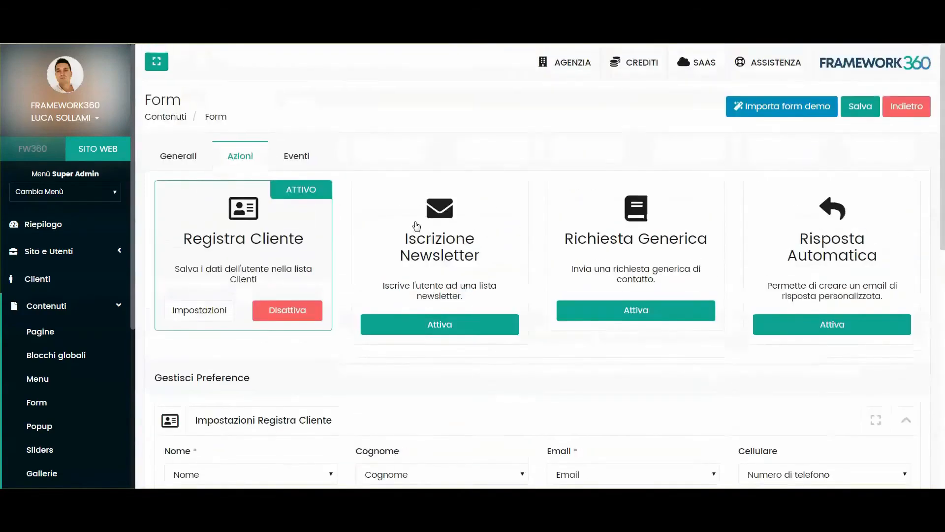
{"action": "scroll", "coordinate": [428, 256], "scroll_direction": "down", "scroll_amount": 2}
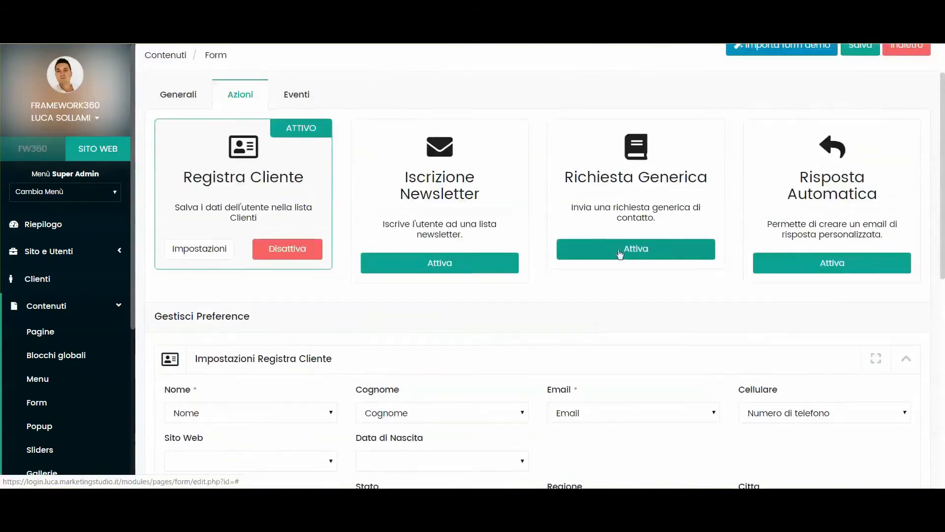
- Activate Richiesta Generica and map its Nome and Cognome settings to the form fields
{"action": "left_click", "coordinate": [635, 252]}
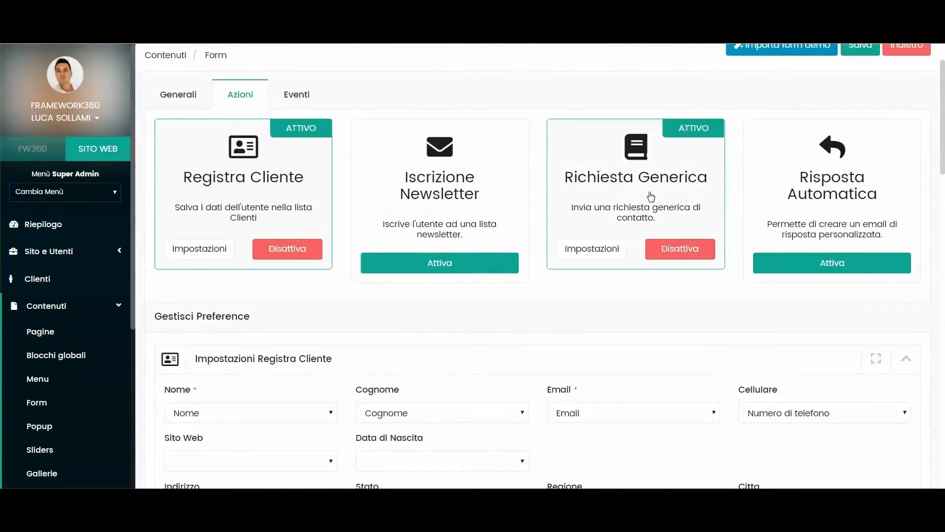
{"action": "scroll", "coordinate": [294, 247], "scroll_direction": "down", "scroll_amount": 7}
{"action": "scroll", "coordinate": [293, 248], "scroll_direction": "down", "scroll_amount": 8}
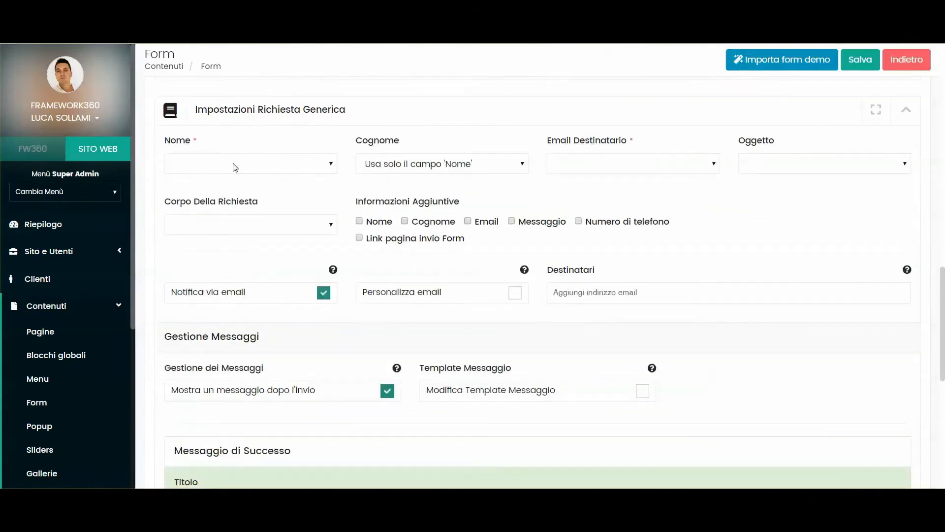
{"action": "left_click", "coordinate": [233, 164]}
{"action": "left_click", "coordinate": [217, 208]}
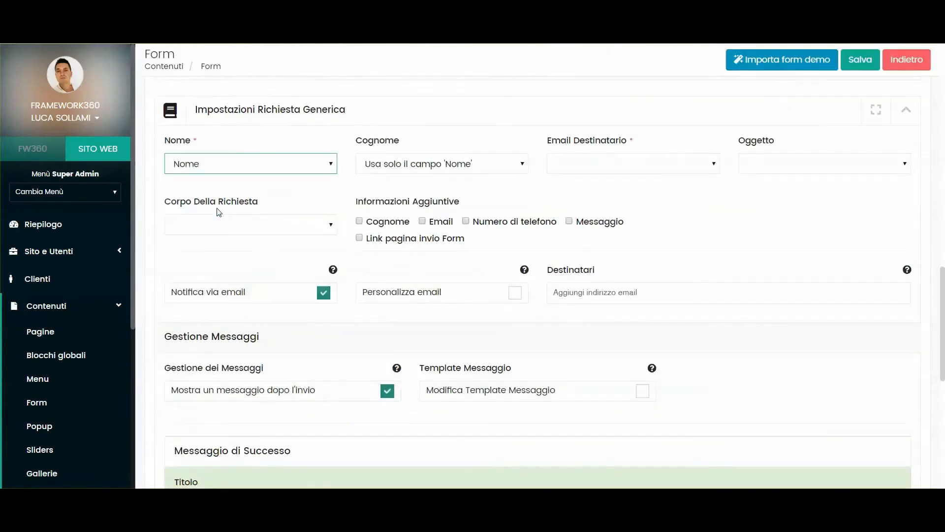
{"action": "left_click", "coordinate": [402, 162]}
{"action": "left_click", "coordinate": [396, 225]}
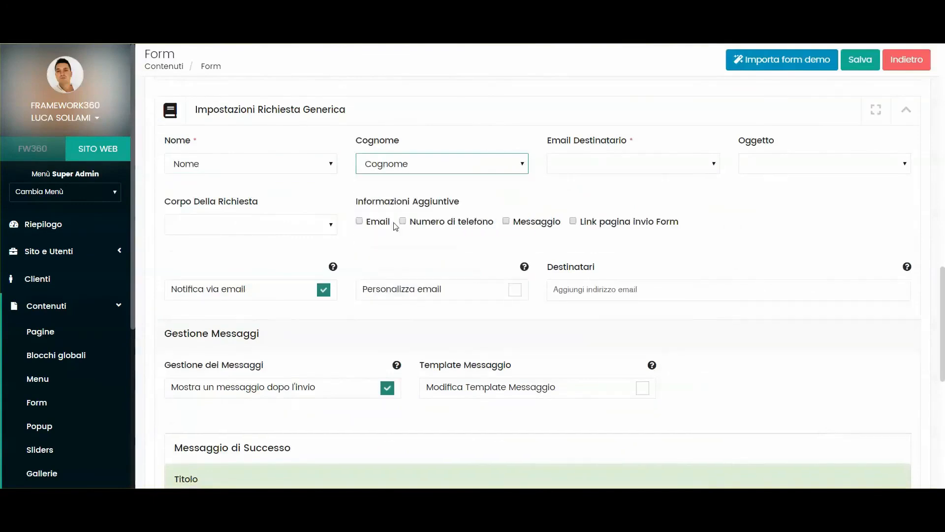
- Use Email as recipient, Messaggio as request body, and add Numero di telefono and Link pagina invio Form
{"action": "left_click", "coordinate": [601, 167]}
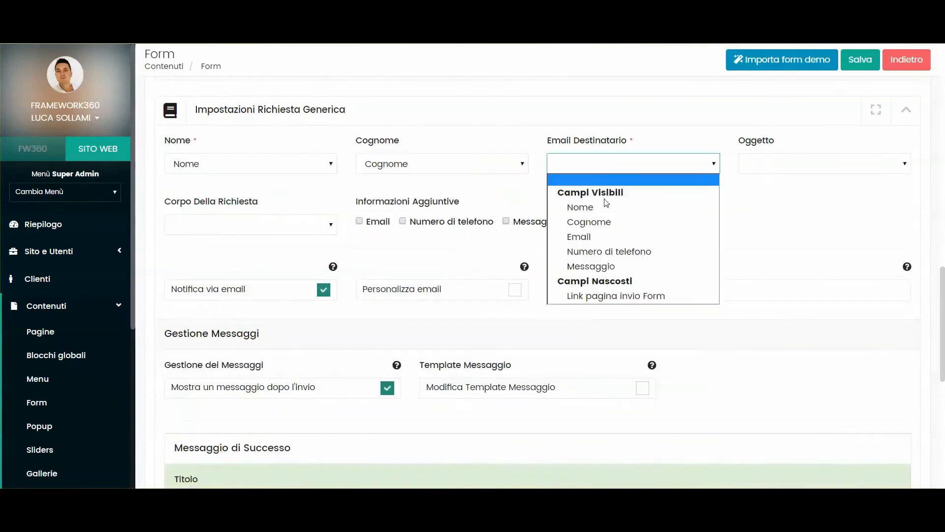
{"action": "left_click", "coordinate": [606, 238]}
{"action": "left_click", "coordinate": [251, 225]}
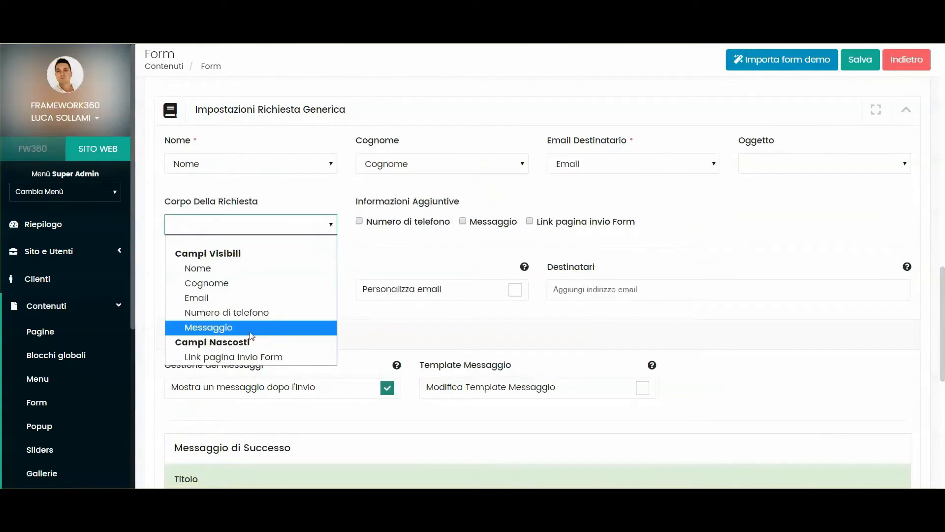
{"action": "left_click", "coordinate": [229, 329]}
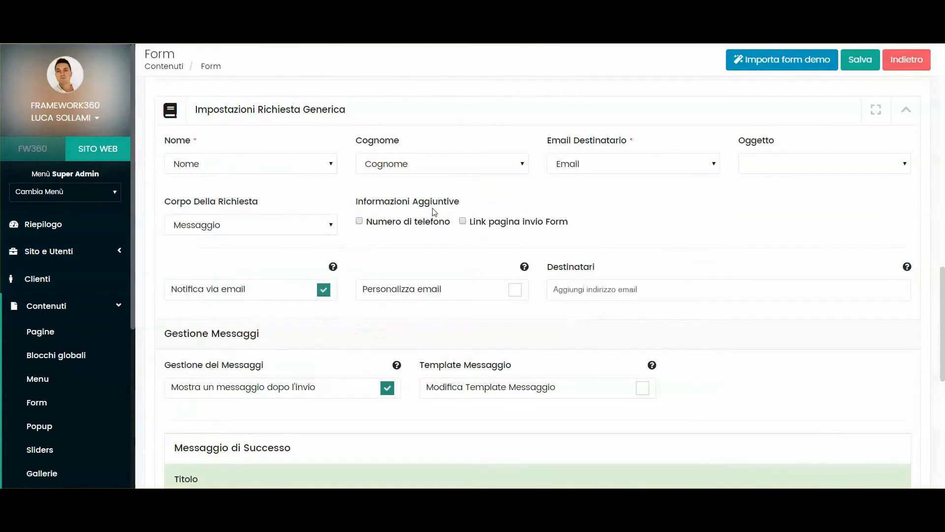
{"action": "left_click", "coordinate": [360, 222]}
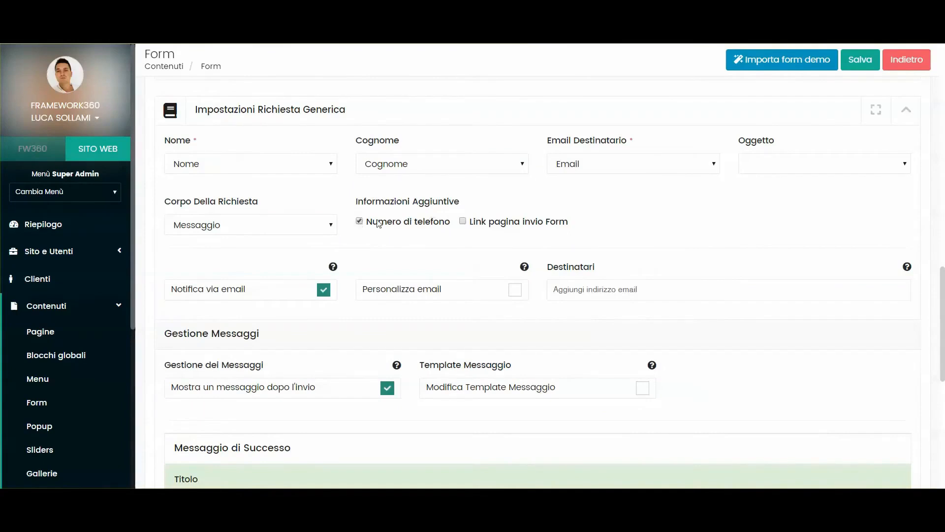
{"action": "left_click", "coordinate": [463, 221]}
{"action": "scroll", "coordinate": [367, 148], "scroll_direction": "down", "scroll_amount": 1}
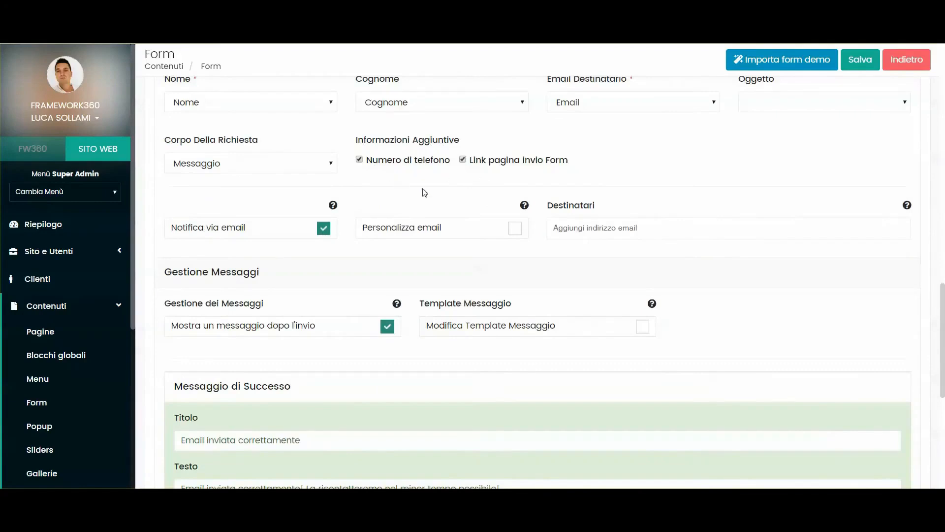
{"action": "scroll", "coordinate": [348, 190], "scroll_direction": "down", "scroll_amount": 5}
{"action": "scroll", "coordinate": [309, 132], "scroll_direction": "up", "scroll_amount": 1}
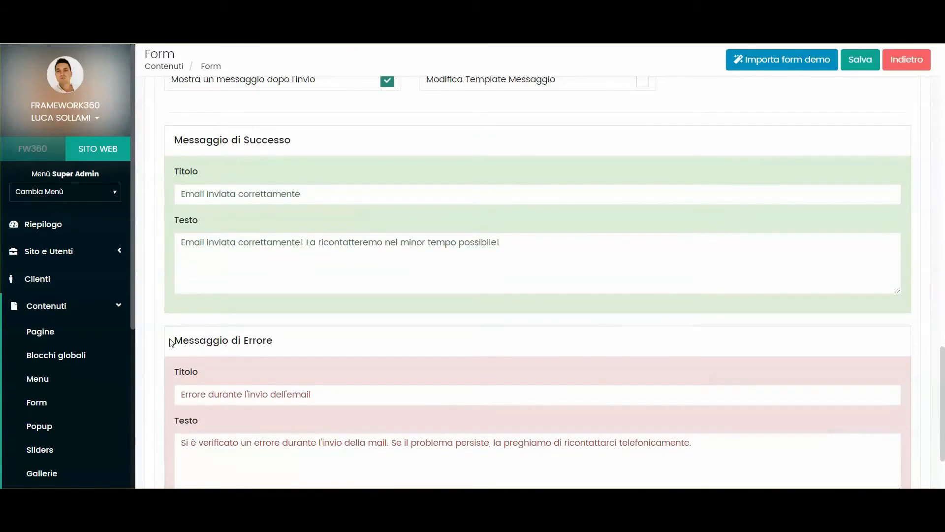
{"action": "left_click_drag", "start_coordinate": [183, 195], "coordinate": [312, 191]}
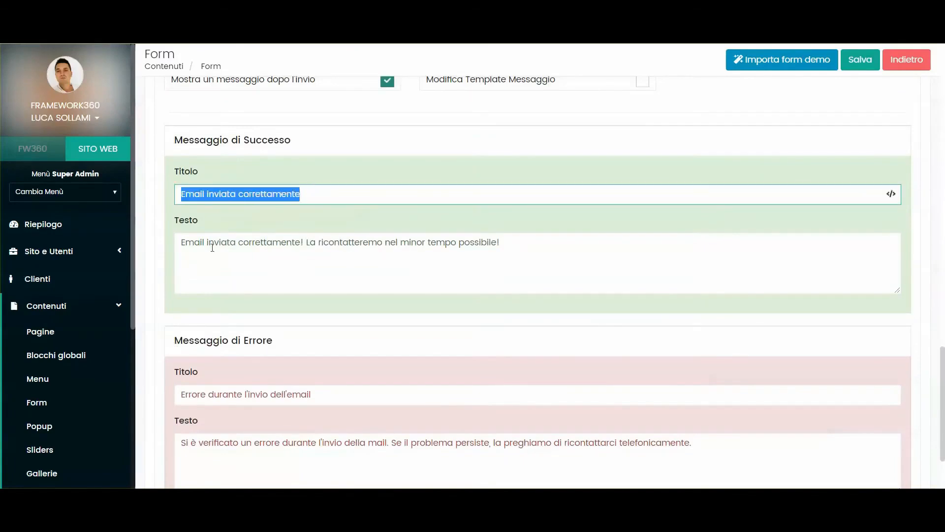
{"action": "left_click_drag", "start_coordinate": [182, 244], "coordinate": [553, 251]}
{"action": "left_click", "coordinate": [546, 252]}
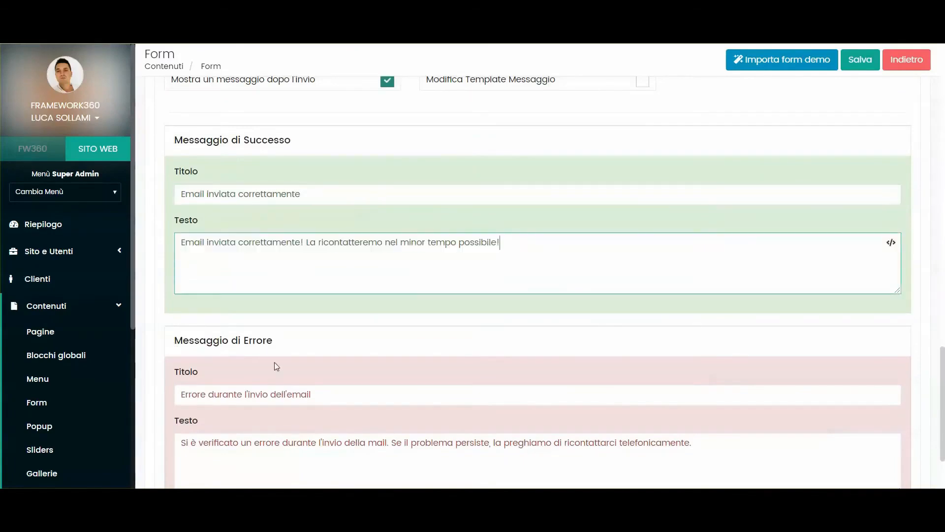
{"action": "scroll", "coordinate": [207, 331], "scroll_direction": "down", "scroll_amount": 1}
{"action": "left_click", "coordinate": [333, 329]}
{"action": "left_click_drag", "start_coordinate": [331, 330], "coordinate": [229, 315]}
{"action": "left_click", "coordinate": [492, 279]}
{"action": "scroll", "coordinate": [491, 279], "scroll_direction": "up", "scroll_amount": 5}
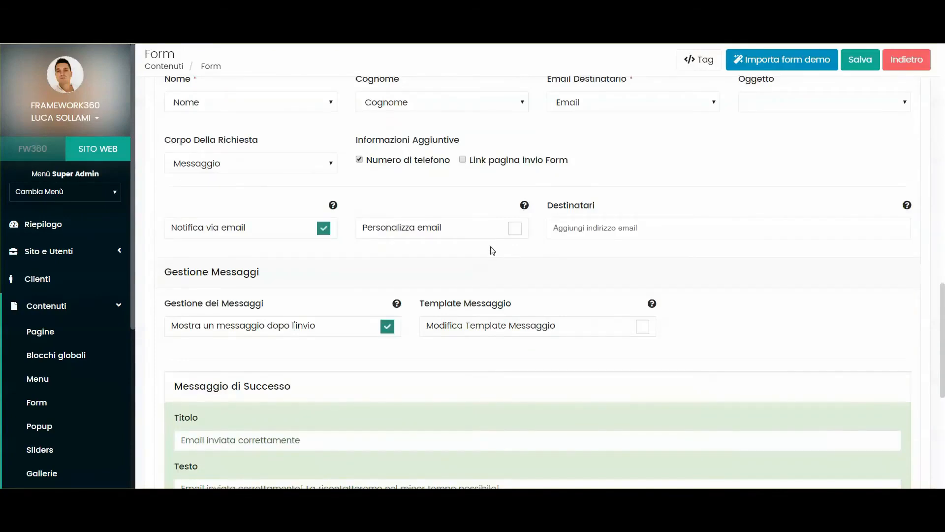
- Enable Personalizza email and change its heading to 'Nuova richiesta di preventivo'
{"action": "left_click", "coordinate": [515, 228]}
{"action": "scroll", "coordinate": [451, 224], "scroll_direction": "down", "scroll_amount": 5}
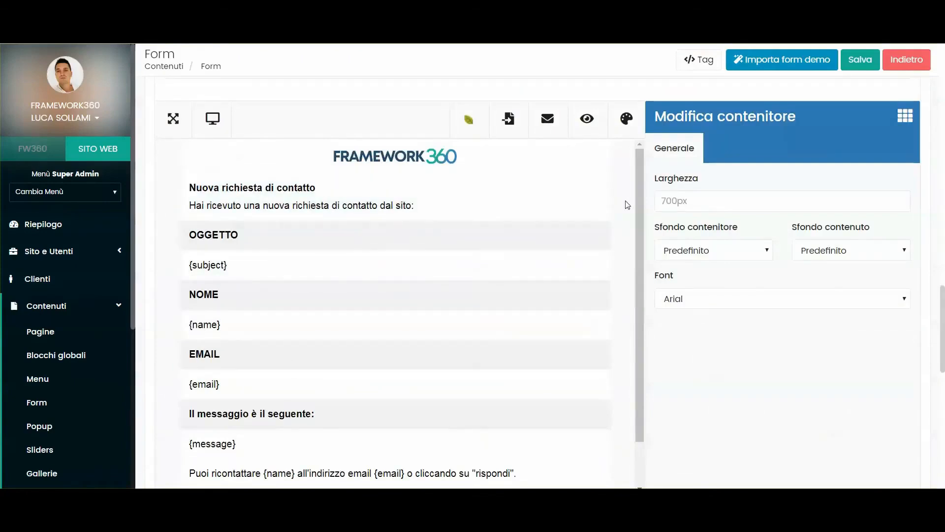
{"action": "left_click", "coordinate": [256, 194]}
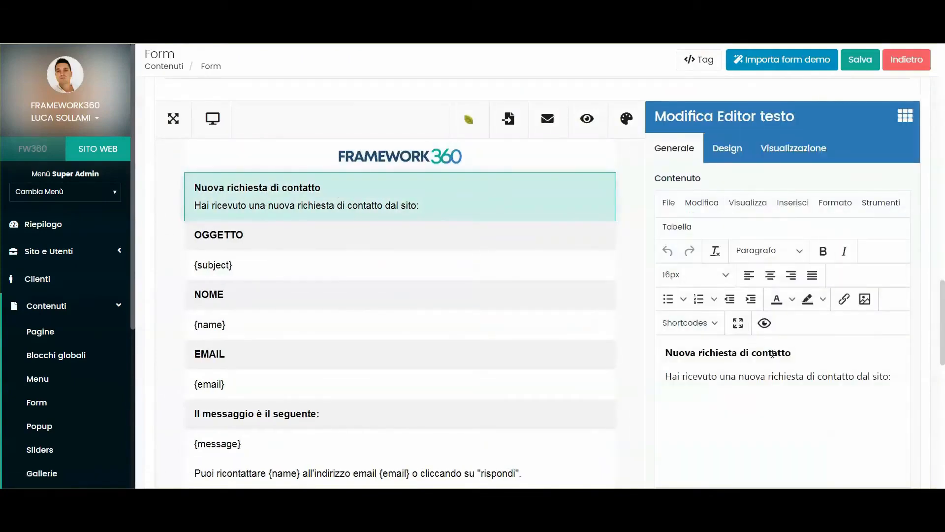
{"action": "double_click", "coordinate": [771, 353]}
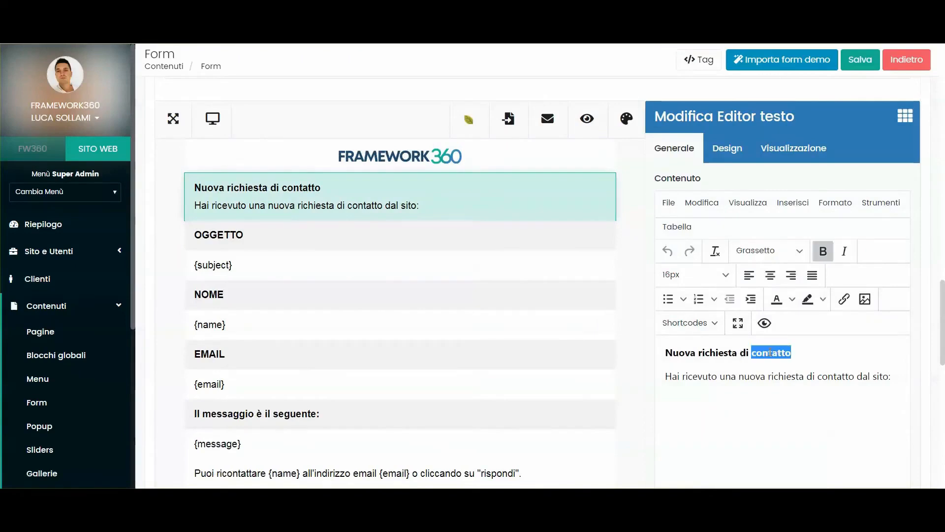
{"action": "key", "text": "BackSpace"}
{"action": "type", "text": "preventivo"}
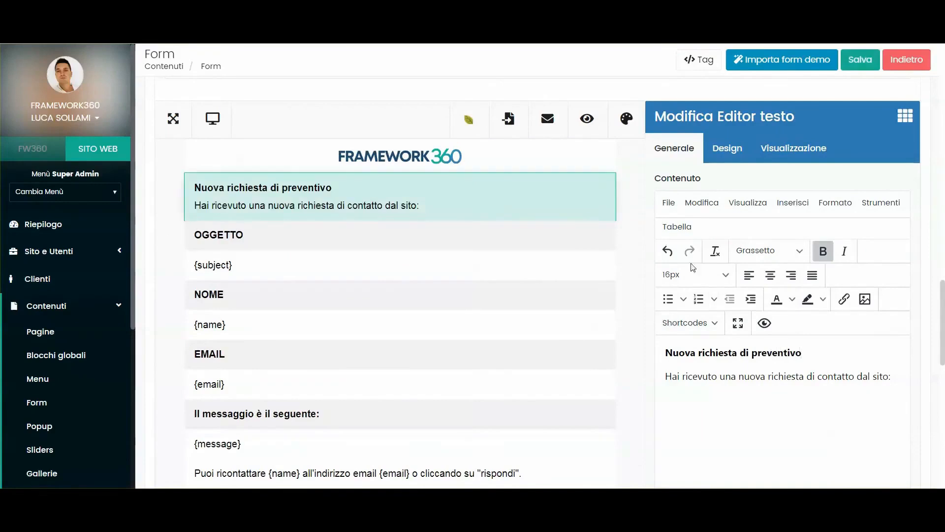
{"action": "left_click", "coordinate": [297, 267]}
{"action": "scroll", "coordinate": [295, 266], "scroll_direction": "up", "scroll_amount": 3}
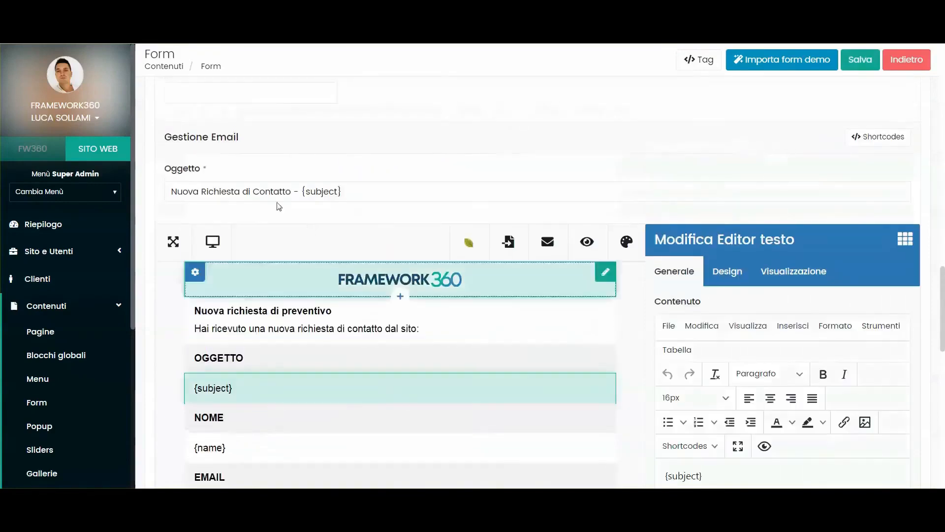
- Change the notification email subject to 'Nuova Richiesta di preventivo'
{"action": "left_click_drag", "start_coordinate": [171, 191], "coordinate": [376, 200]}
{"action": "key", "text": "BackSpace"}
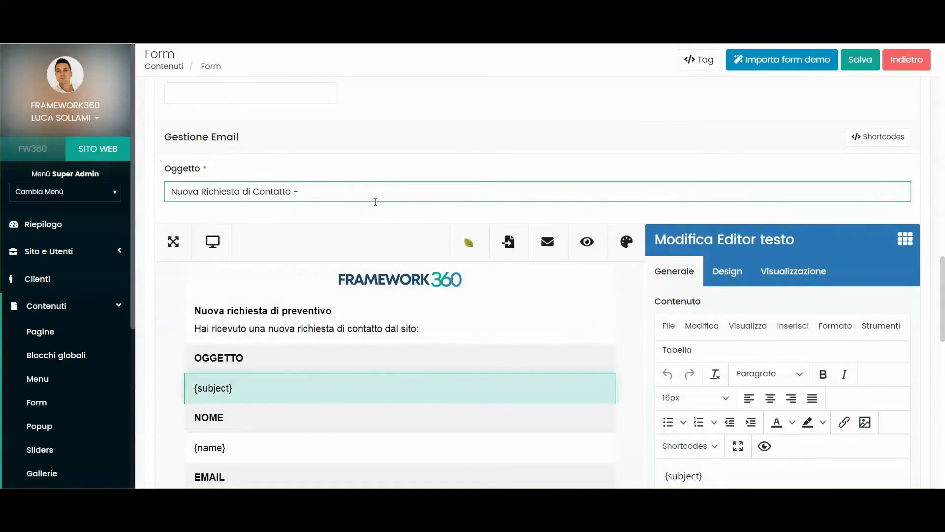
{"action": "key", "text": "BackSpace"}
{"action": "key", "text": "BackSpace"}
{"action": "key", "text": "BackSpace"}
{"action": "key", "text": "BackSpace"}
{"action": "key", "text": "BackSpace"}
{"action": "key", "text": "BackSpace"}
{"action": "key", "text": "BackSpace"}
{"action": "key", "text": "BackSpace"}
{"action": "key", "text": "BackSpace"}
{"action": "type", "text": "preventivo"}
{"action": "left_click", "coordinate": [387, 216]}
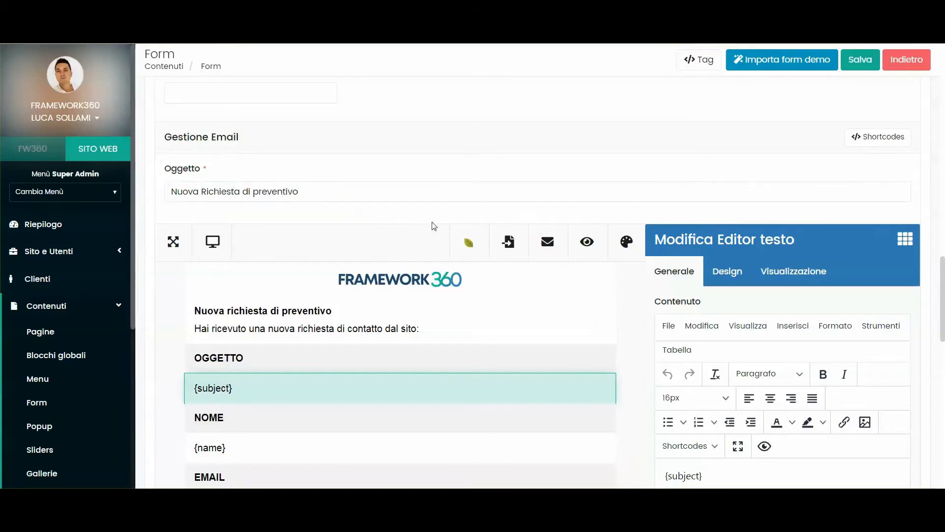
- Select the NOME row in the email template and bring up the content blocks list
{"action": "scroll", "coordinate": [371, 226], "scroll_direction": "down", "scroll_amount": 1}
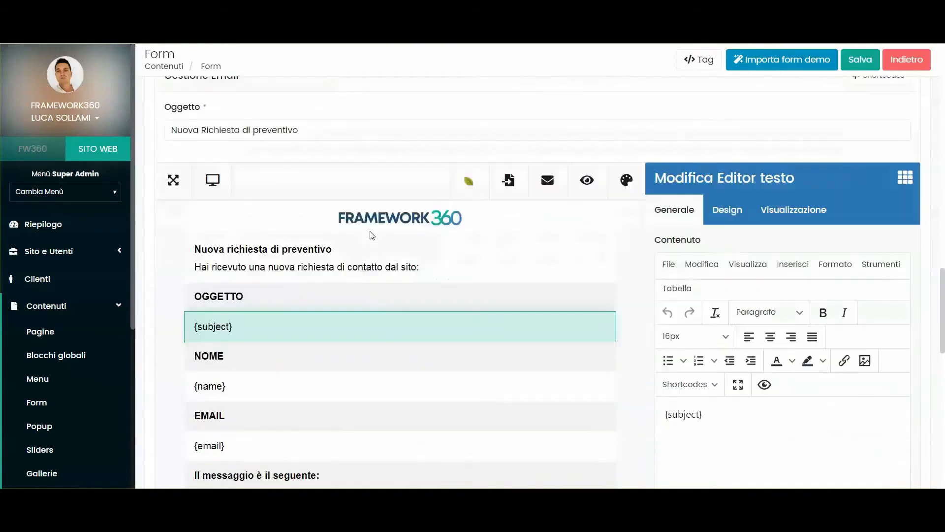
{"action": "scroll", "coordinate": [394, 217], "scroll_direction": "up", "scroll_amount": 1}
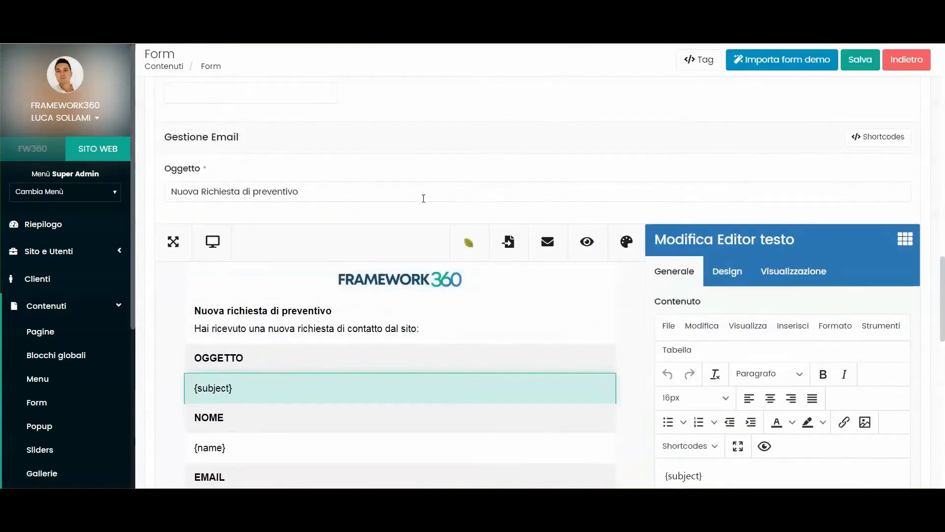
{"action": "scroll", "coordinate": [426, 197], "scroll_direction": "down", "scroll_amount": 2}
{"action": "left_click", "coordinate": [295, 301]}
{"action": "left_click", "coordinate": [905, 118]}
{"action": "scroll", "coordinate": [787, 206], "scroll_direction": "down", "scroll_amount": 1}
{"action": "scroll", "coordinate": [825, 152], "scroll_direction": "up", "scroll_amount": 1}
- Insert a Video block below the {name} row and paste the YouTube link into Link al video
{"action": "left_click_drag", "start_coordinate": [843, 206], "coordinate": [256, 345]}
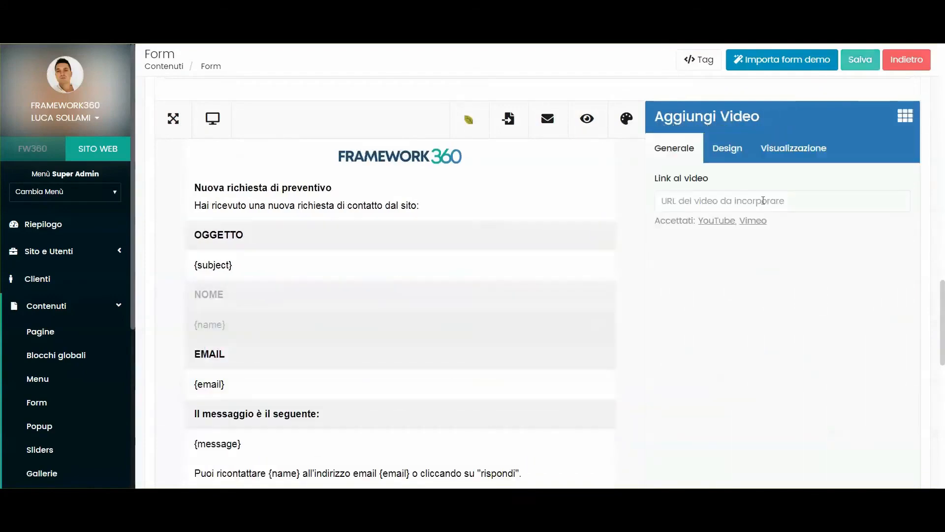
{"action": "left_click", "coordinate": [763, 201]}
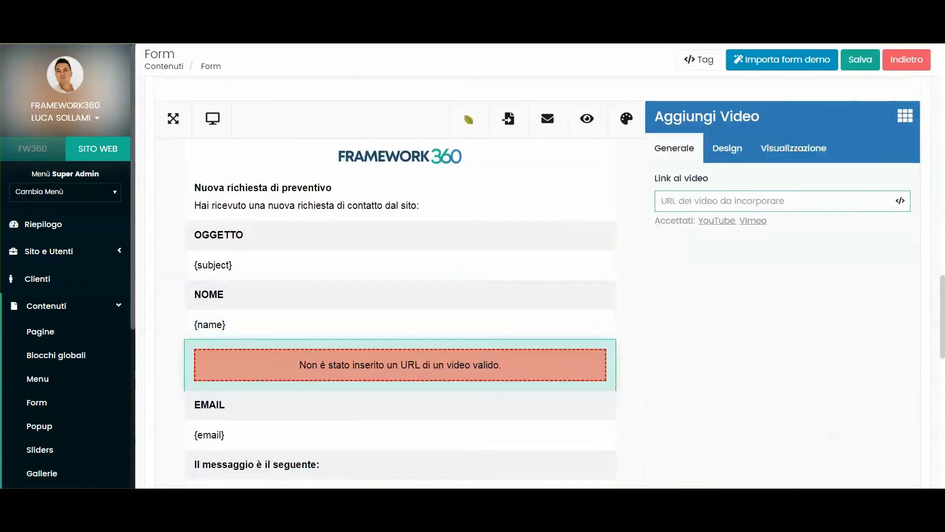
{"action": "left_click", "coordinate": [708, 204]}
{"action": "type", "text": "https://www.youtube.com/watch?v=f35WgaCFIpA&t=6s"}
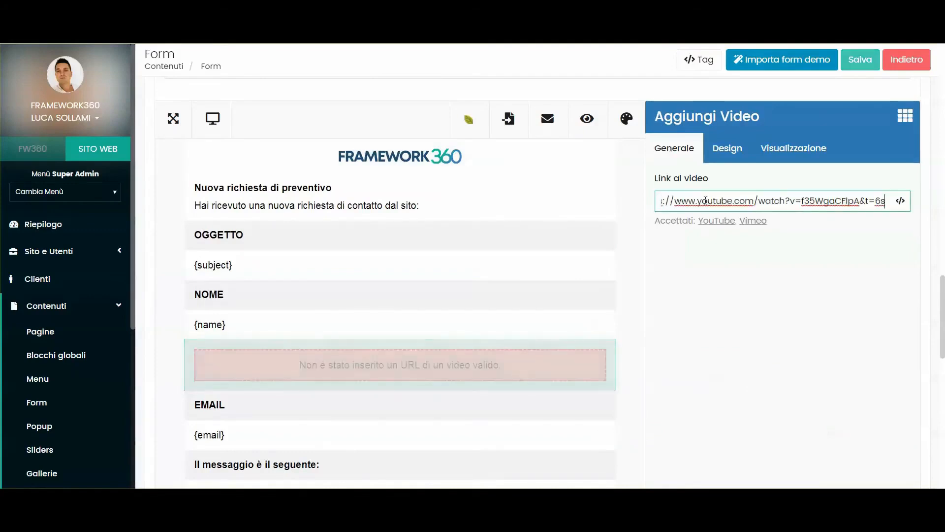
{"action": "scroll", "coordinate": [464, 282], "scroll_direction": "down", "scroll_amount": 3}
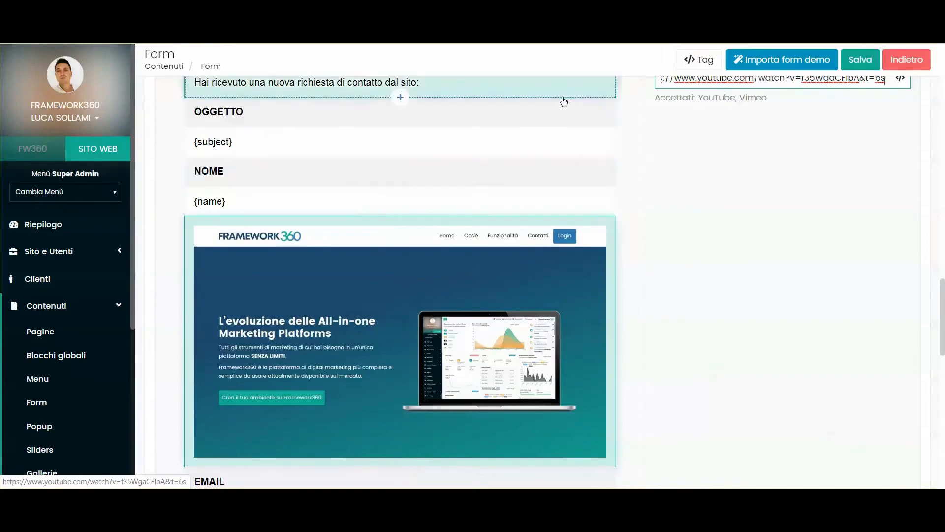
{"action": "left_click", "coordinate": [644, 258]}
{"action": "left_click", "coordinate": [548, 273]}
{"action": "scroll", "coordinate": [865, 147], "scroll_direction": "up", "scroll_amount": 2}
{"action": "left_click", "coordinate": [905, 180]}
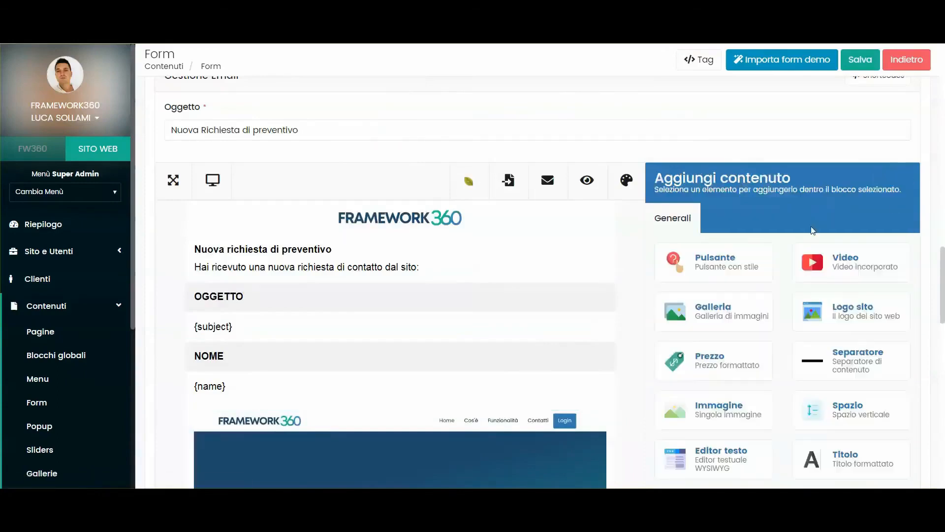
{"action": "scroll", "coordinate": [728, 206], "scroll_direction": "down", "scroll_amount": 3}
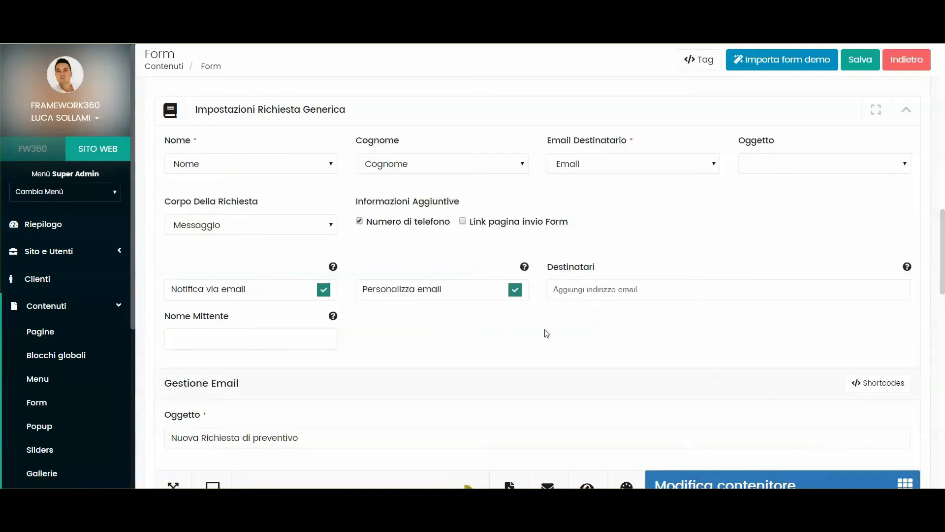
- Enter the default and the client's e-mail addresses as recipient tags in Destinatari
{"action": "left_click", "coordinate": [570, 290]}
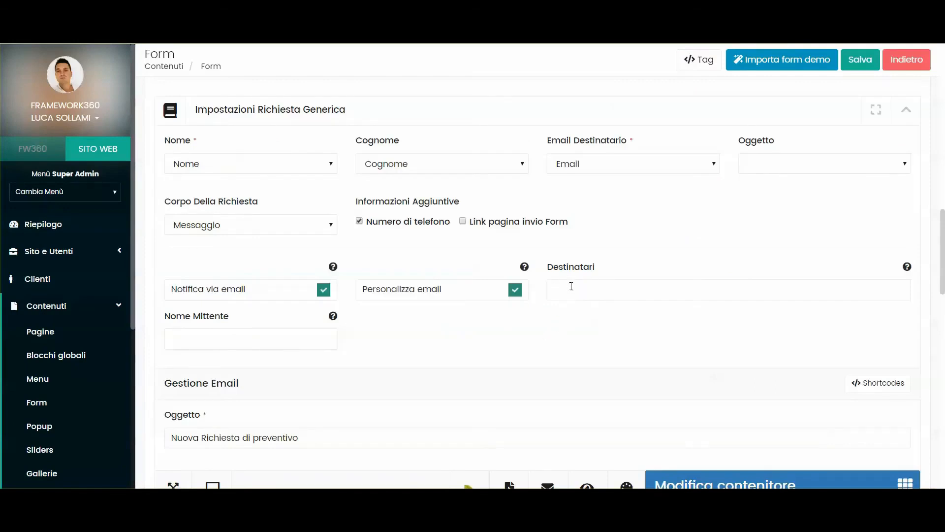
{"action": "key", "text": "Return"}
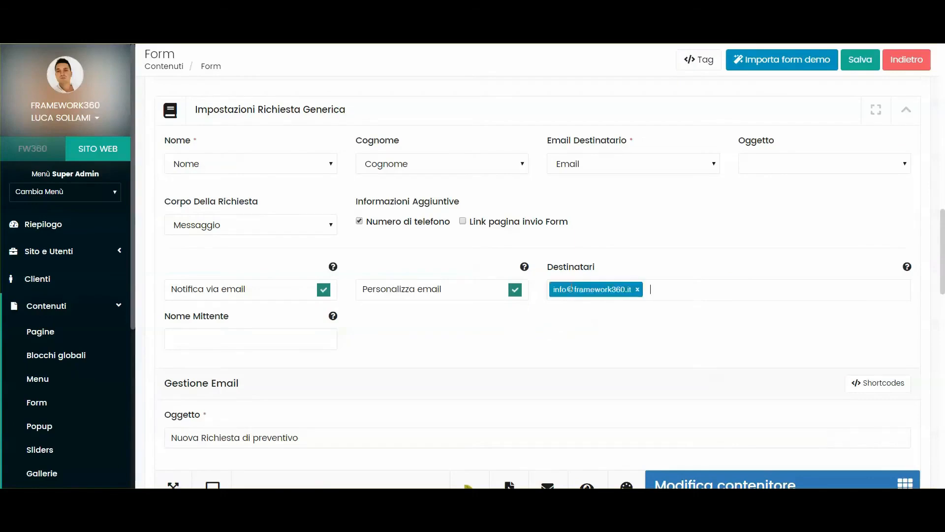
{"action": "key", "text": "Return"}
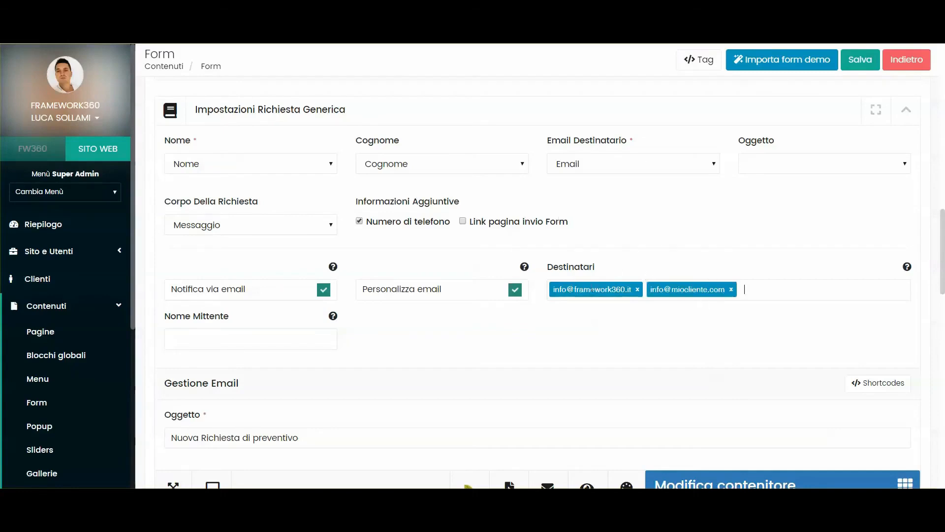
{"action": "scroll", "coordinate": [396, 186], "scroll_direction": "up", "scroll_amount": 10}
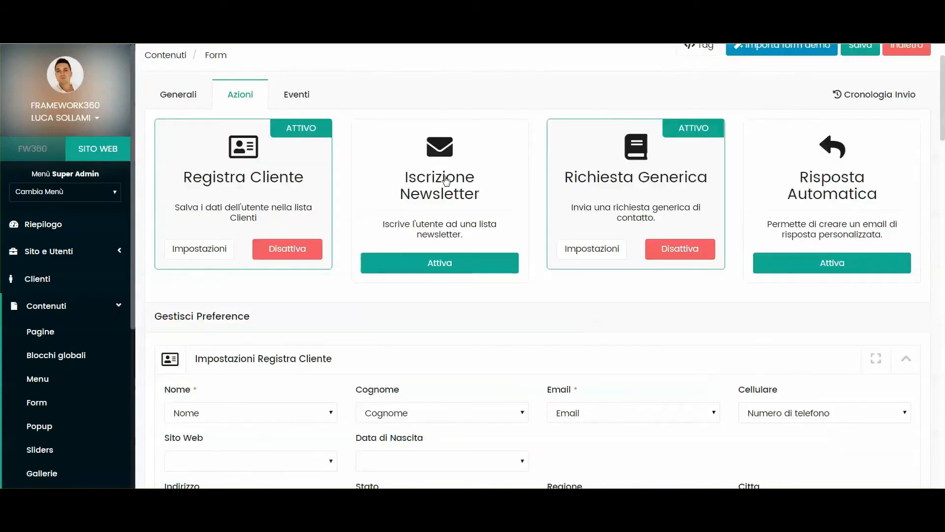
- Activate the Iscrizione Newsletter action
{"action": "left_click", "coordinate": [439, 262]}
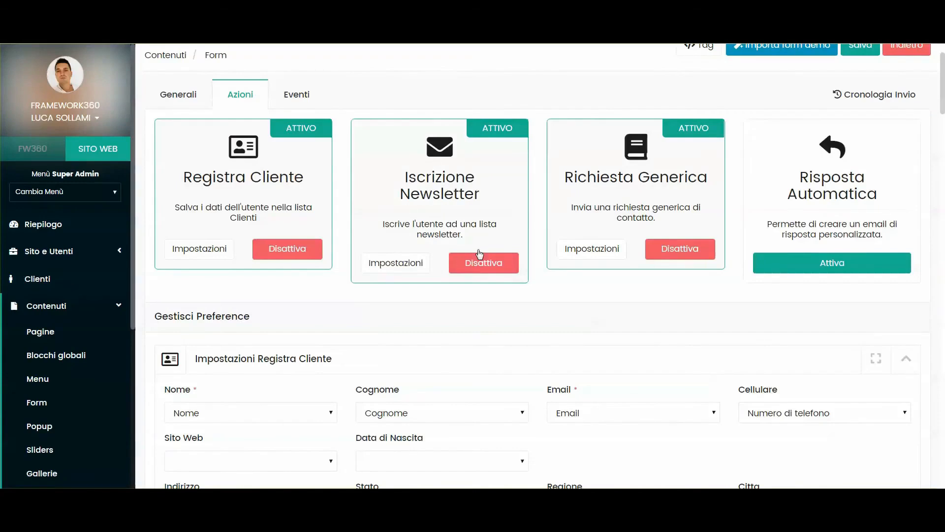
{"action": "scroll", "coordinate": [83, 370], "scroll_direction": "down", "scroll_amount": 5}
{"action": "left_click", "coordinate": [77, 371]}
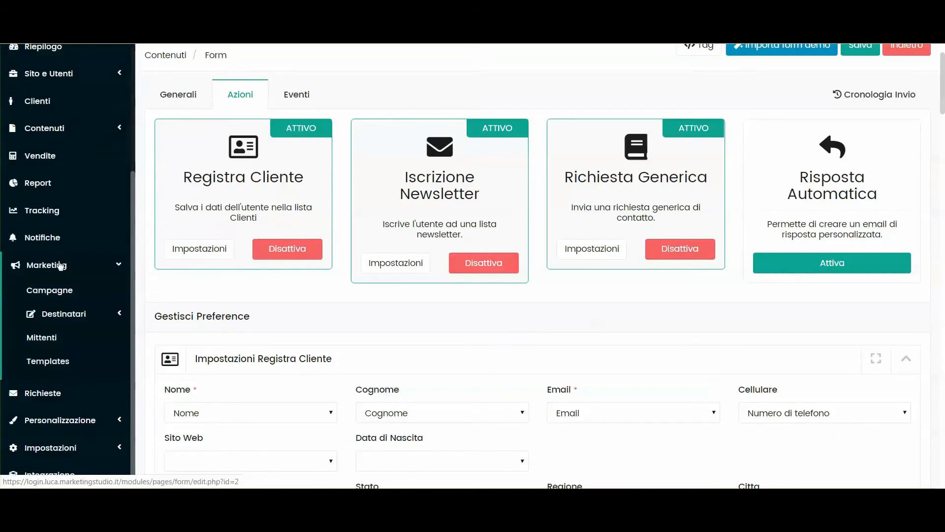
{"action": "left_click", "coordinate": [83, 273]}
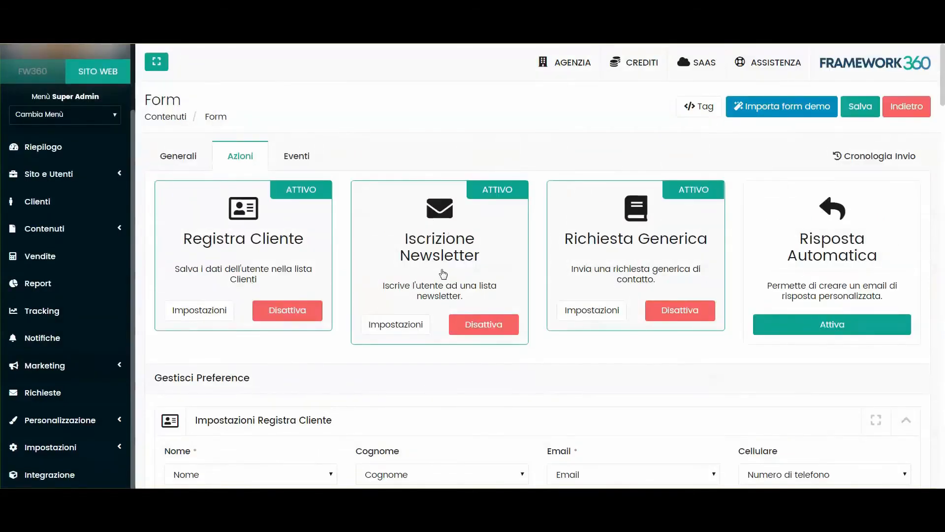
{"action": "scroll", "coordinate": [444, 273], "scroll_direction": "down", "scroll_amount": 10}
{"action": "scroll", "coordinate": [444, 273], "scroll_direction": "down", "scroll_amount": 5}
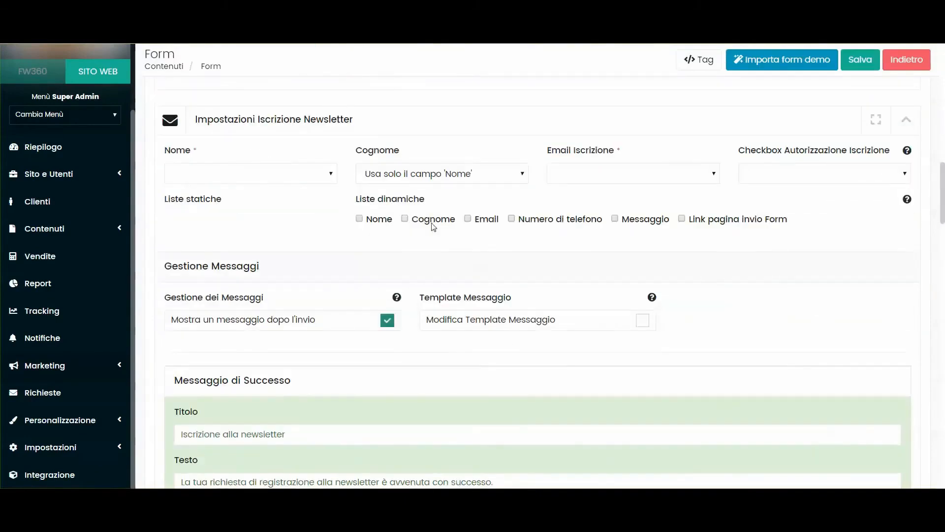
- Map the newsletter's Nome, Cognome and Email Iscrizione to the form's Nome, Cognome and Email fields
{"action": "left_click", "coordinate": [246, 172]}
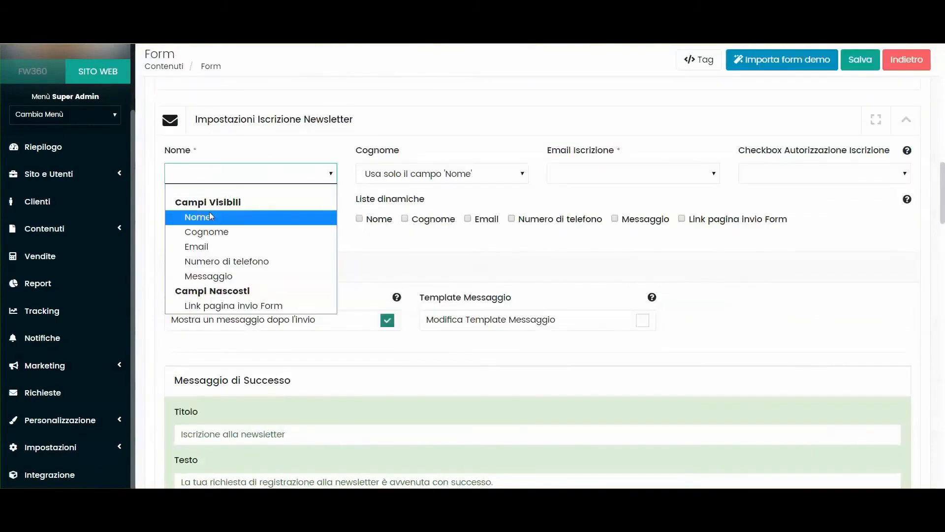
{"action": "left_click", "coordinate": [208, 218]}
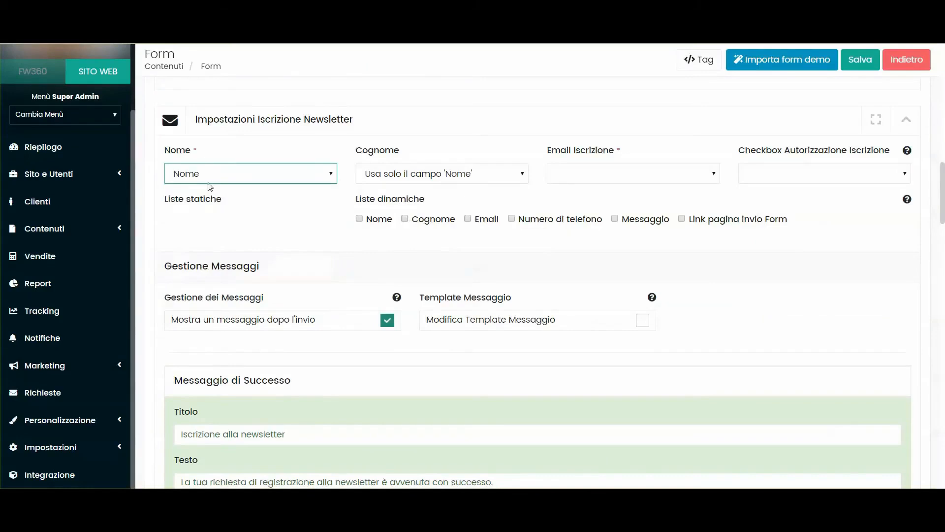
{"action": "double_click", "coordinate": [181, 149]}
{"action": "left_click", "coordinate": [199, 150]}
{"action": "left_click", "coordinate": [424, 180]}
{"action": "left_click", "coordinate": [404, 236]}
{"action": "left_click", "coordinate": [556, 175]}
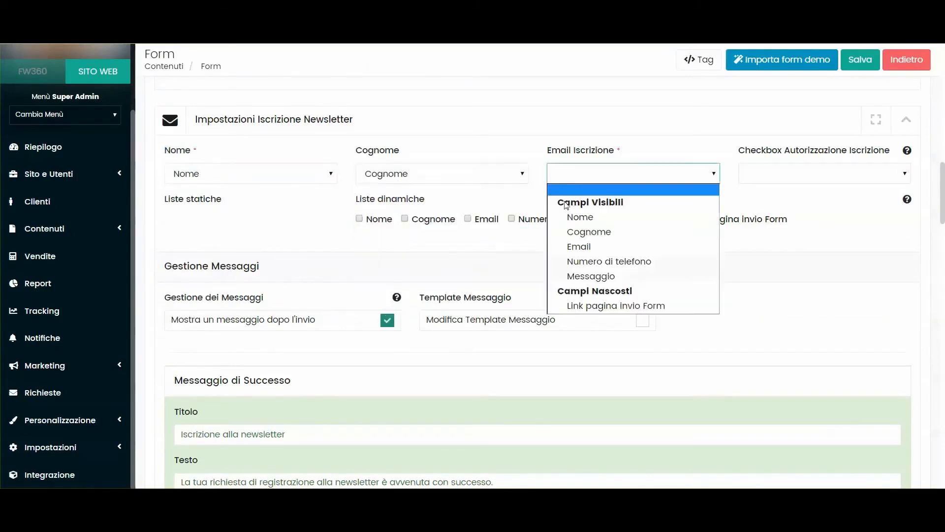
{"action": "left_click", "coordinate": [586, 253]}
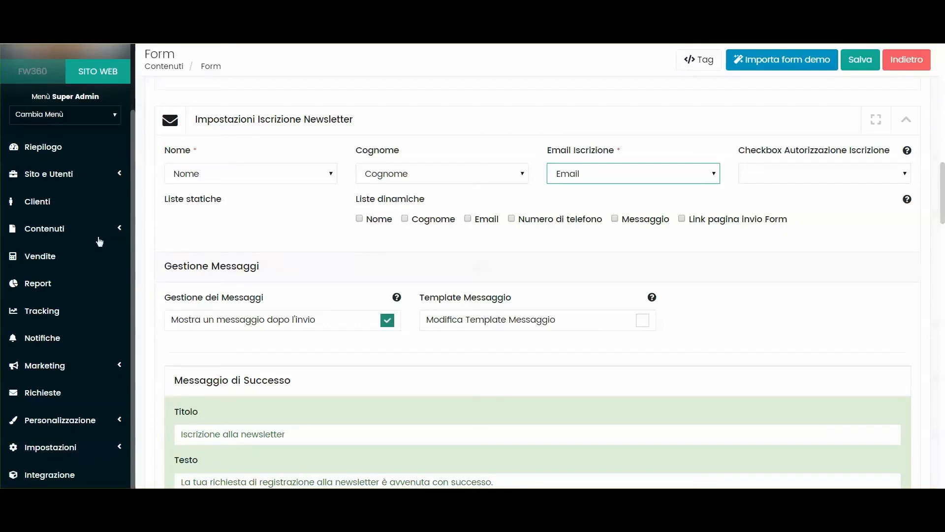
- Look over the marketing menu's recipient list options and point out the Liste dinamiche label
{"action": "left_click", "coordinate": [69, 365]}
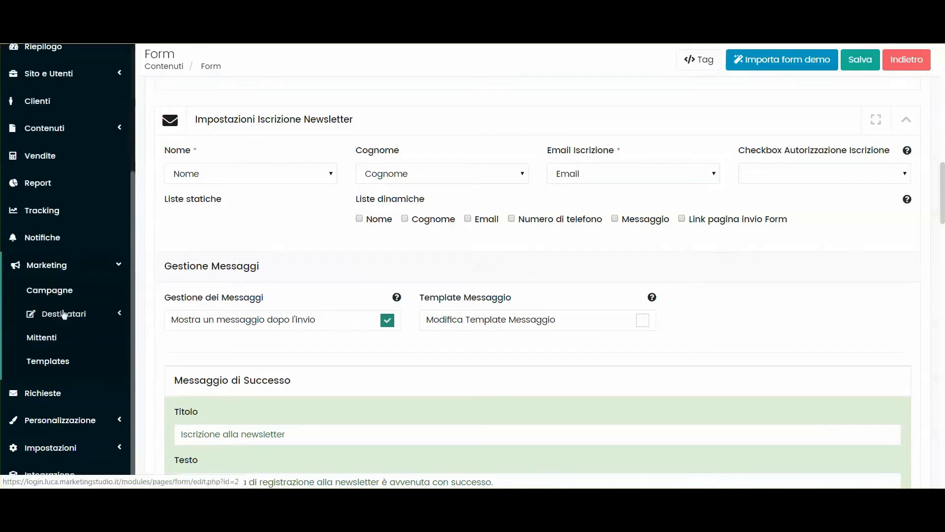
{"action": "left_click", "coordinate": [64, 314]}
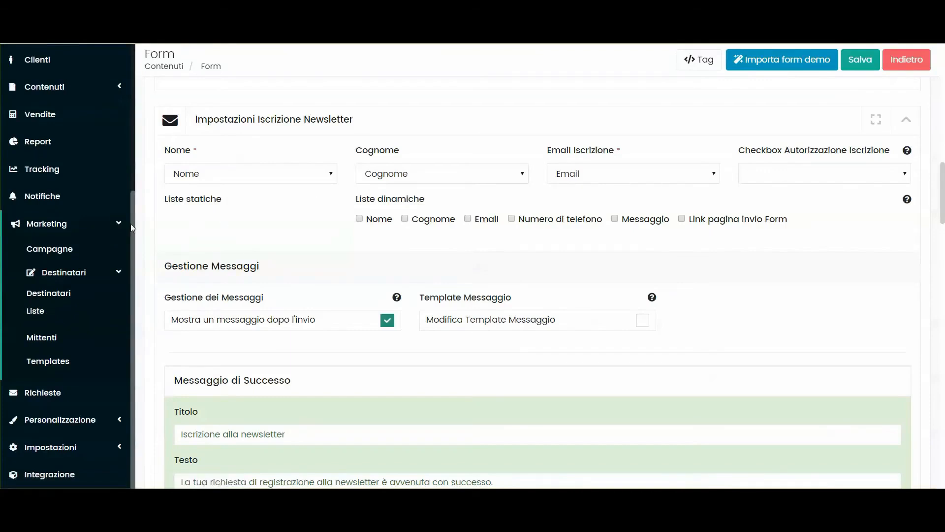
{"action": "left_click", "coordinate": [115, 228]}
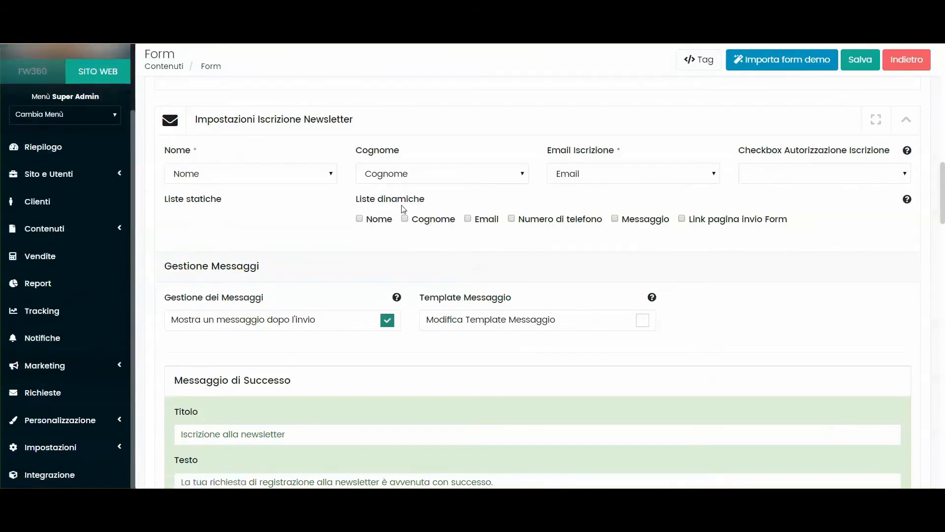
{"action": "left_click_drag", "start_coordinate": [358, 201], "coordinate": [423, 204]}
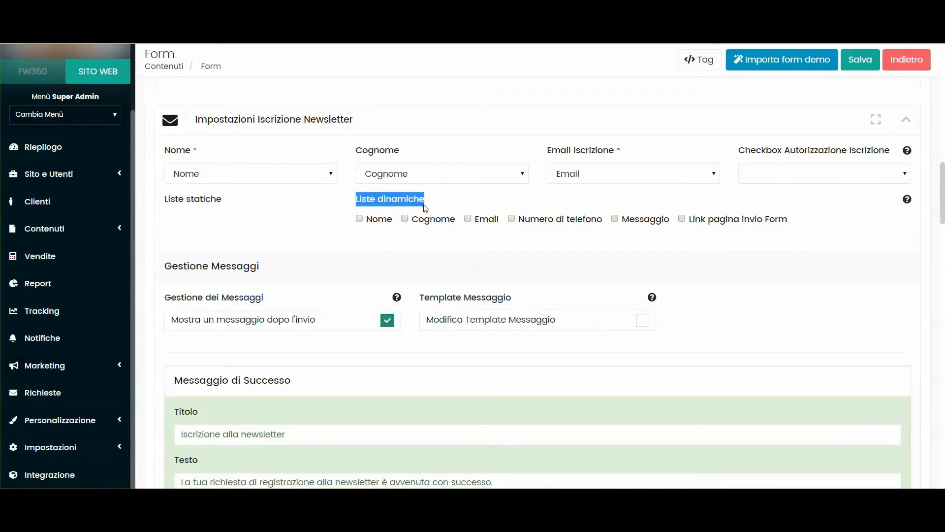
{"action": "left_click", "coordinate": [426, 205]}
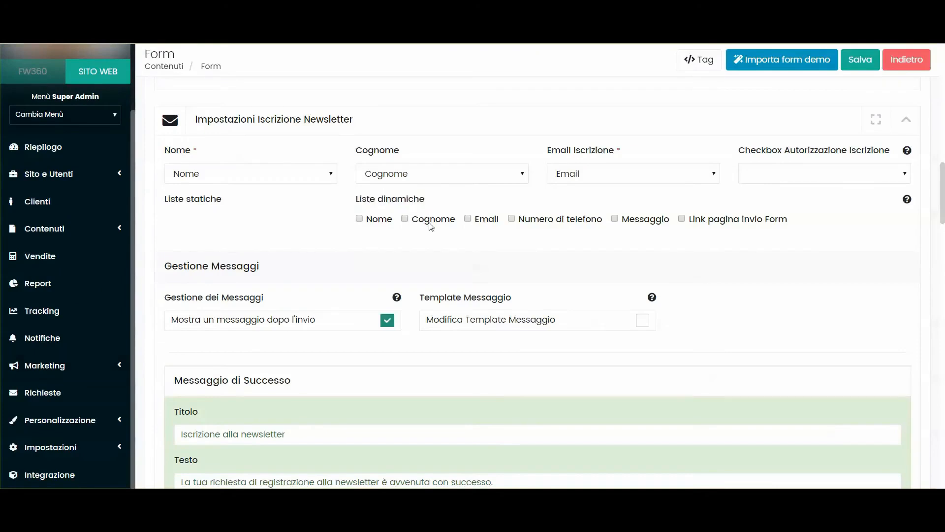
{"action": "scroll", "coordinate": [423, 221], "scroll_direction": "up", "scroll_amount": 15}
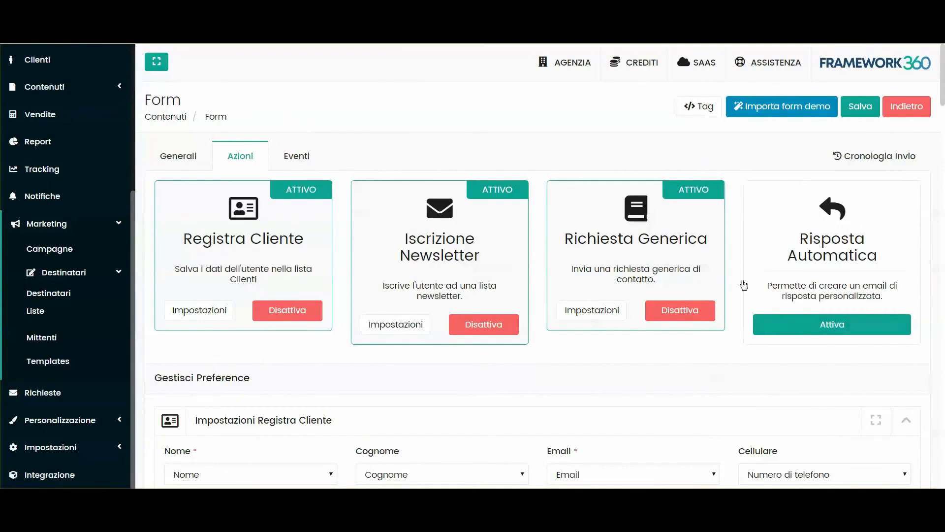
- Activate Risposta Automatica and send it to the form's Nome and Email fields
{"action": "left_click", "coordinate": [816, 329]}
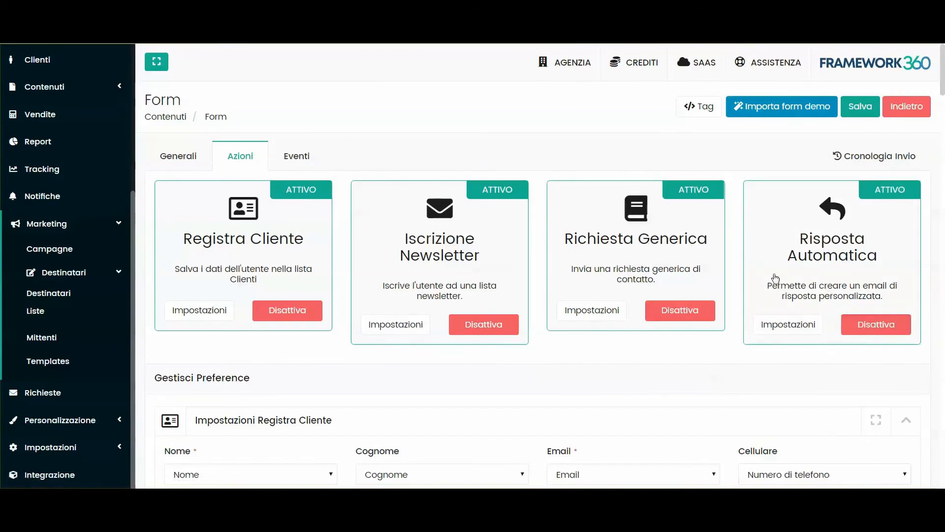
{"action": "scroll", "coordinate": [805, 226], "scroll_direction": "down", "scroll_amount": 3}
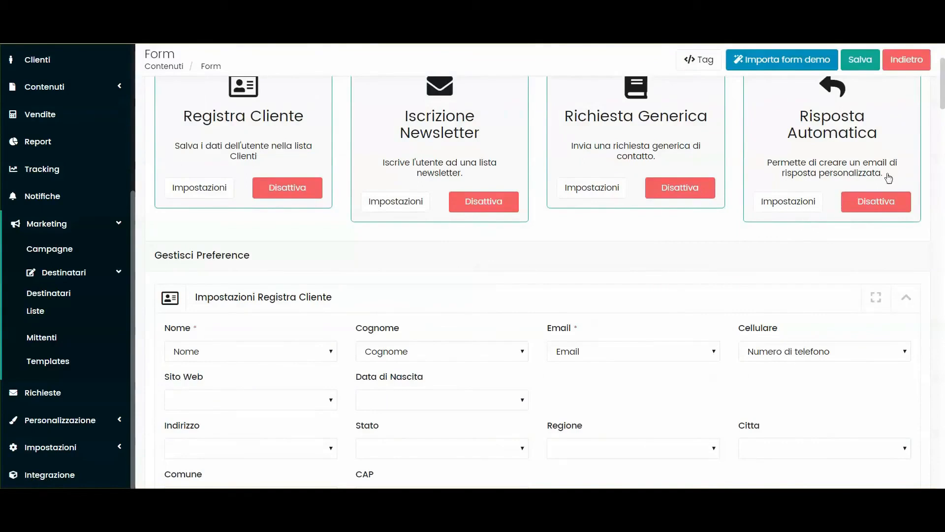
{"action": "scroll", "coordinate": [845, 230], "scroll_direction": "up", "scroll_amount": 2}
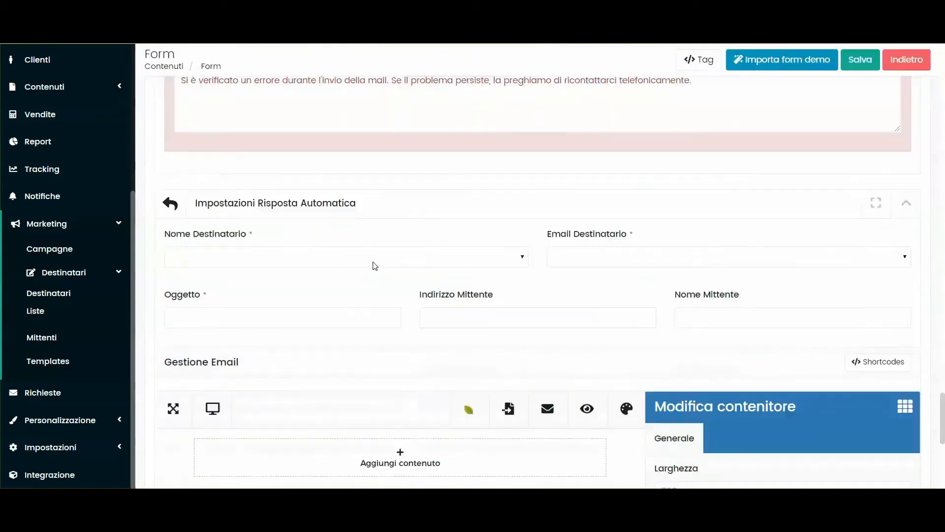
{"action": "scroll", "coordinate": [387, 228], "scroll_direction": "down", "scroll_amount": 1}
{"action": "left_click", "coordinate": [616, 202]}
{"action": "left_click", "coordinate": [581, 266]}
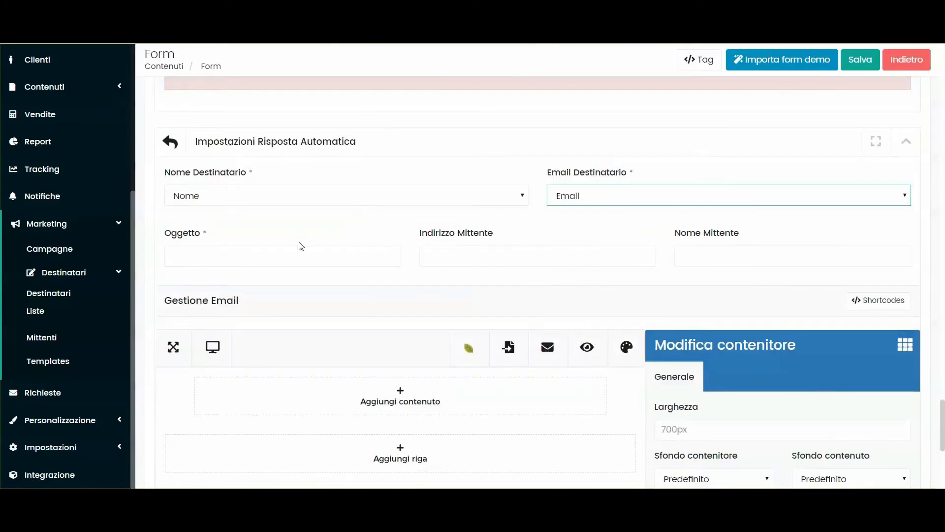
- Set the auto-reply subject to 'Grazie per aver compilato il modulo' and add a body row
{"action": "left_click", "coordinate": [236, 262]}
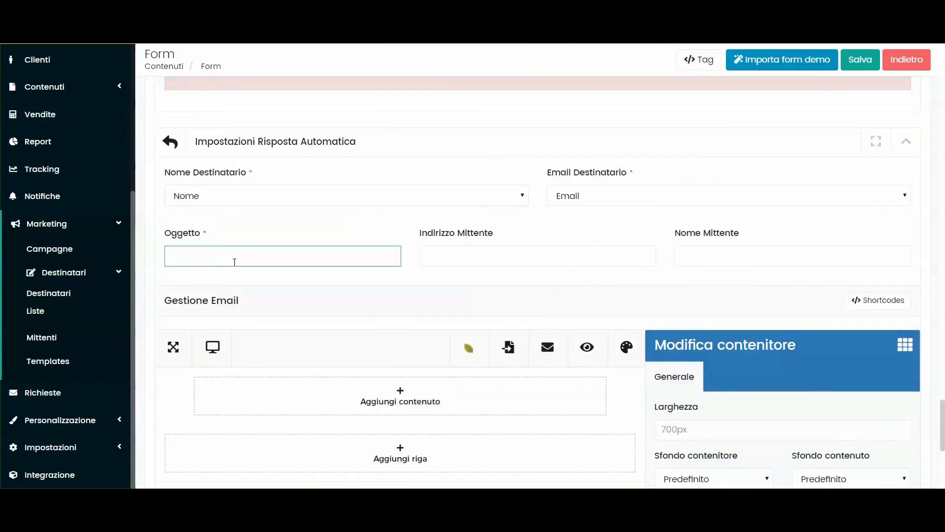
{"action": "type", "text": "per aver compilato il modulo"}
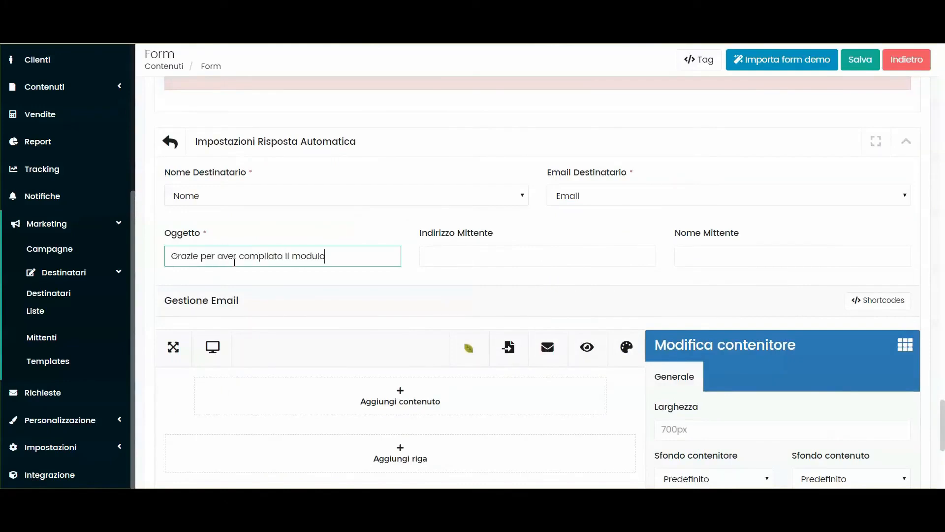
{"action": "scroll", "coordinate": [423, 279], "scroll_direction": "down", "scroll_amount": 3}
{"action": "left_click", "coordinate": [423, 278]}
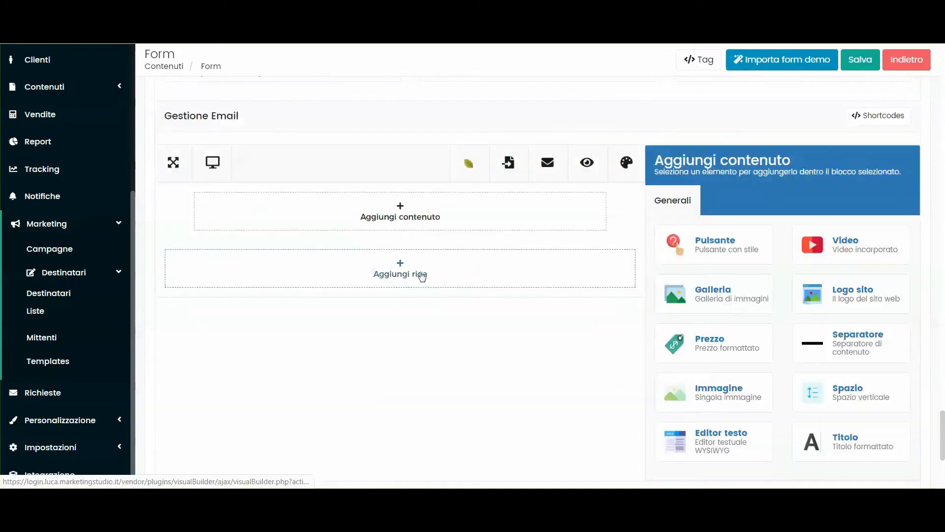
{"action": "scroll", "coordinate": [425, 278], "scroll_direction": "up", "scroll_amount": 1}
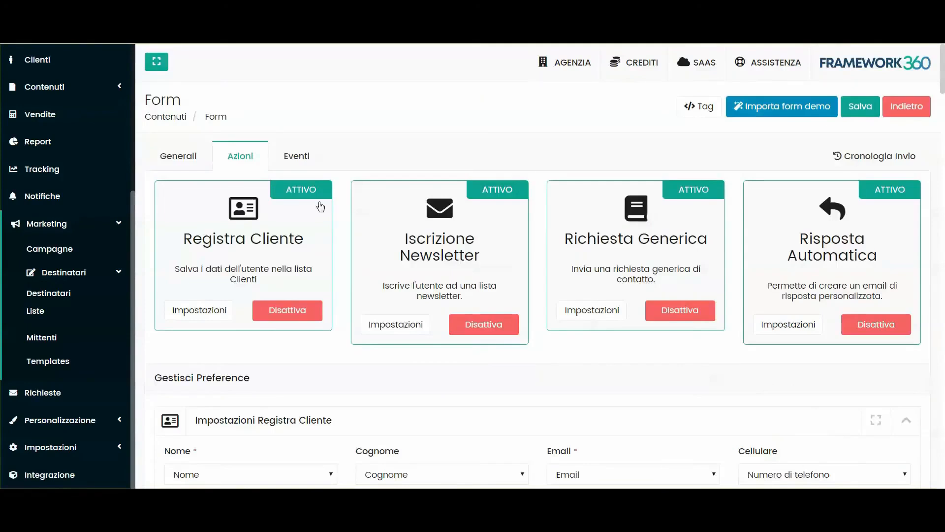
- On the Eventi tab, preview the Prima dell'Invio script editor and leave it unchecked
{"action": "left_click", "coordinate": [297, 156]}
{"action": "left_click", "coordinate": [219, 251]}
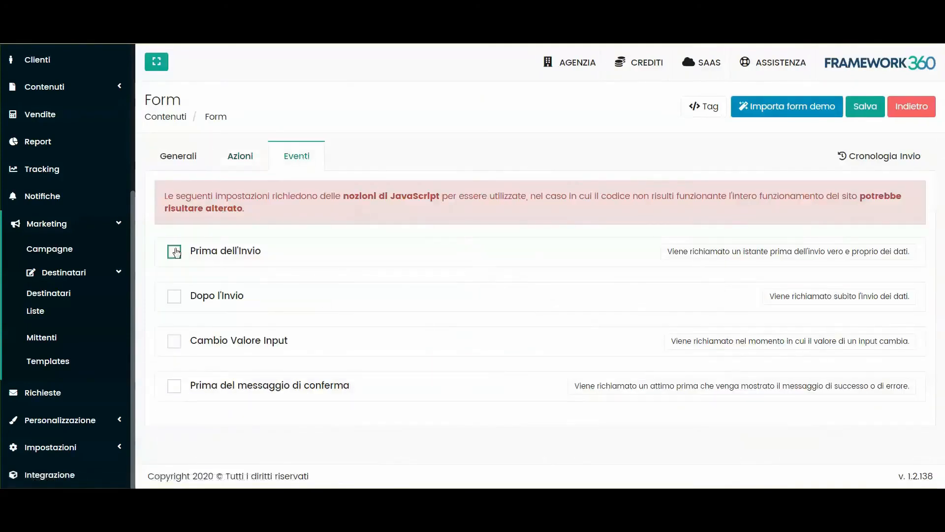
{"action": "scroll", "coordinate": [280, 177], "scroll_direction": "down", "scroll_amount": 4}
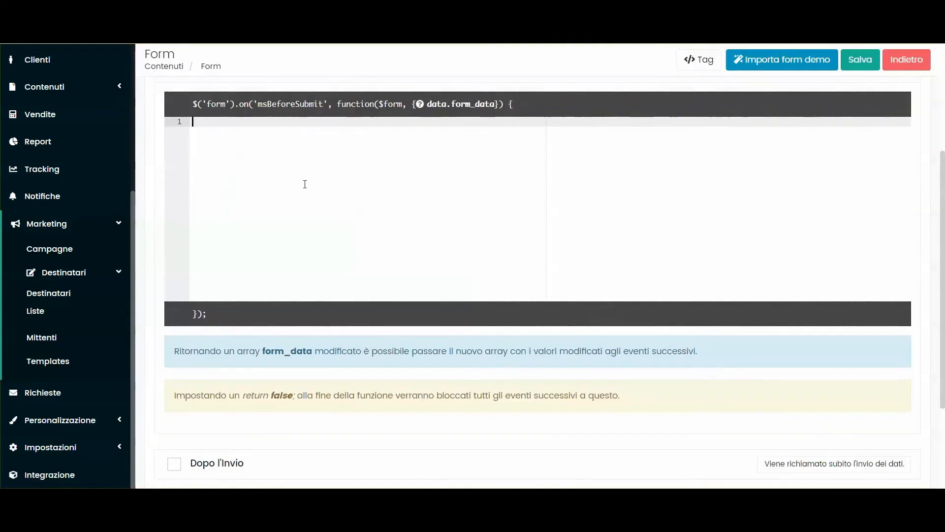
{"action": "scroll", "coordinate": [305, 184], "scroll_direction": "up", "scroll_amount": 3}
{"action": "left_click", "coordinate": [175, 187]}
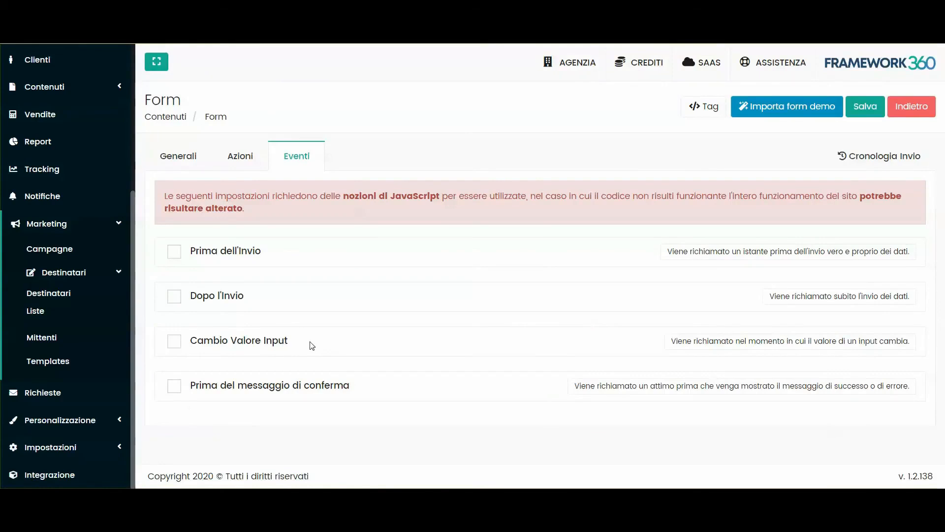
- Preview the before-confirmation and Dopo l'Invio hooks, leave them off, then view Cronologia Invio
{"action": "left_click", "coordinate": [174, 385]}
{"action": "scroll", "coordinate": [246, 367], "scroll_direction": "down", "scroll_amount": 3}
{"action": "left_click", "coordinate": [174, 262]}
{"action": "left_click", "coordinate": [175, 296]}
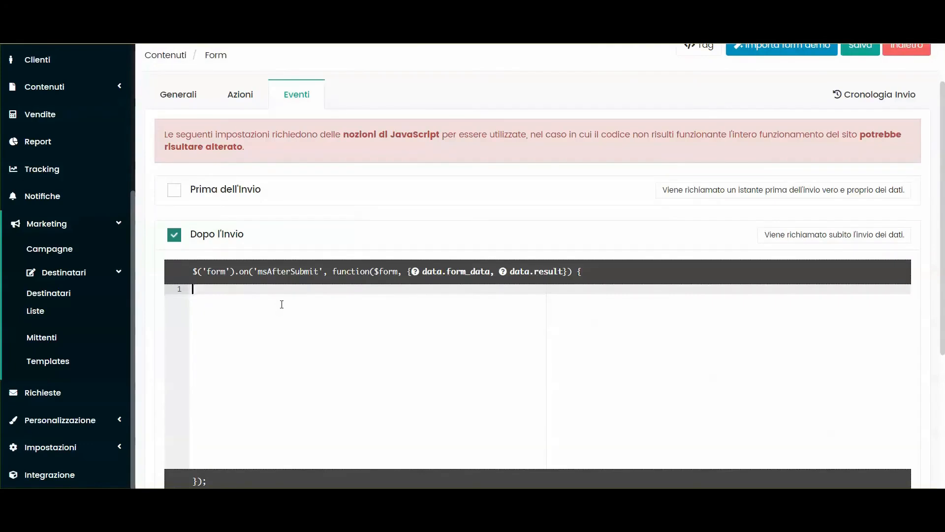
{"action": "left_click", "coordinate": [177, 236]}
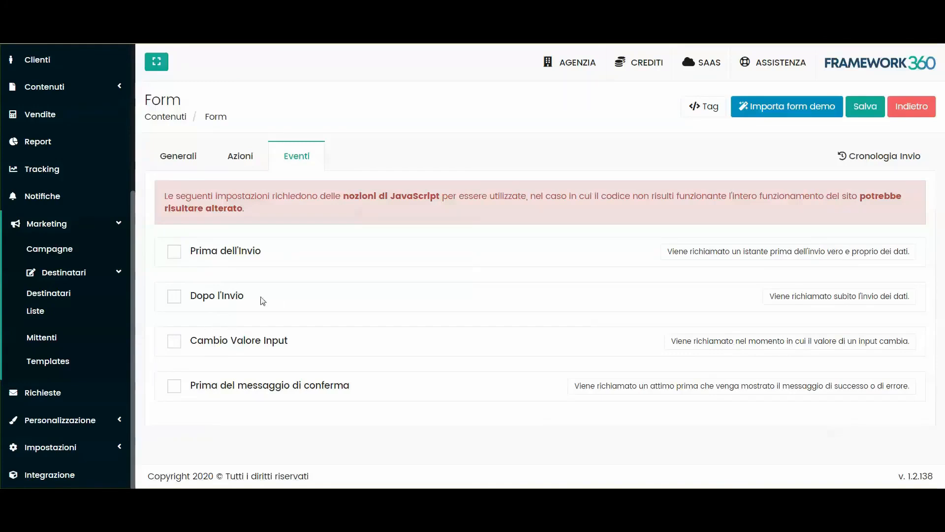
{"action": "left_click", "coordinate": [908, 162]}
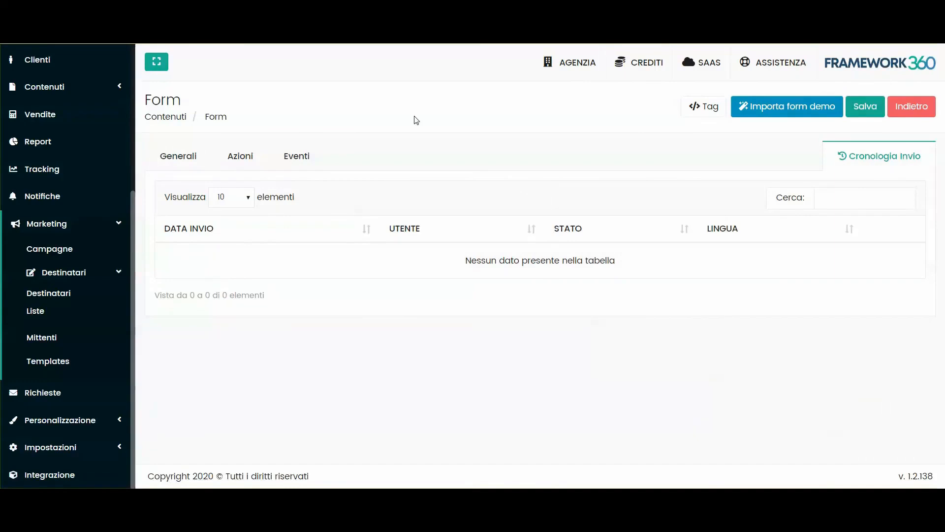
- Go to Contenuti > Pagine and open the Homepage in the page editor
{"action": "left_click", "coordinate": [74, 86]}
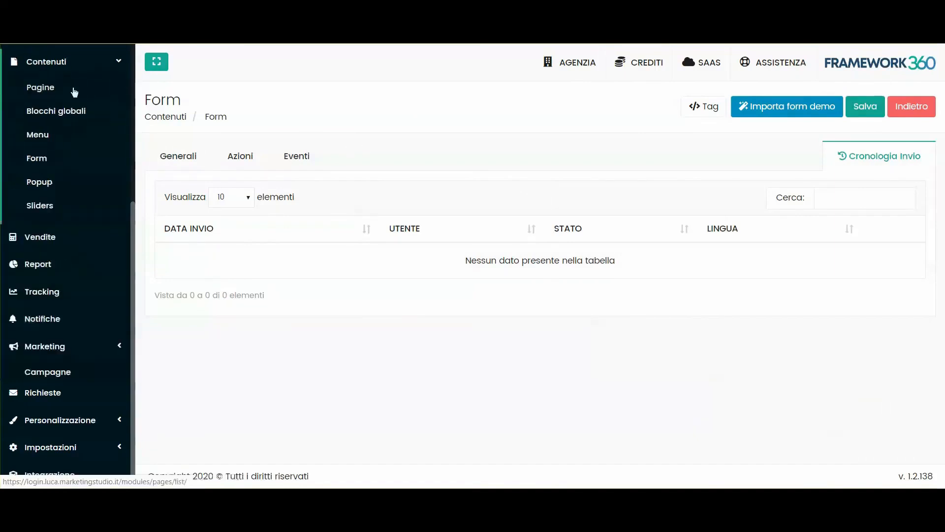
{"action": "left_click", "coordinate": [49, 85]}
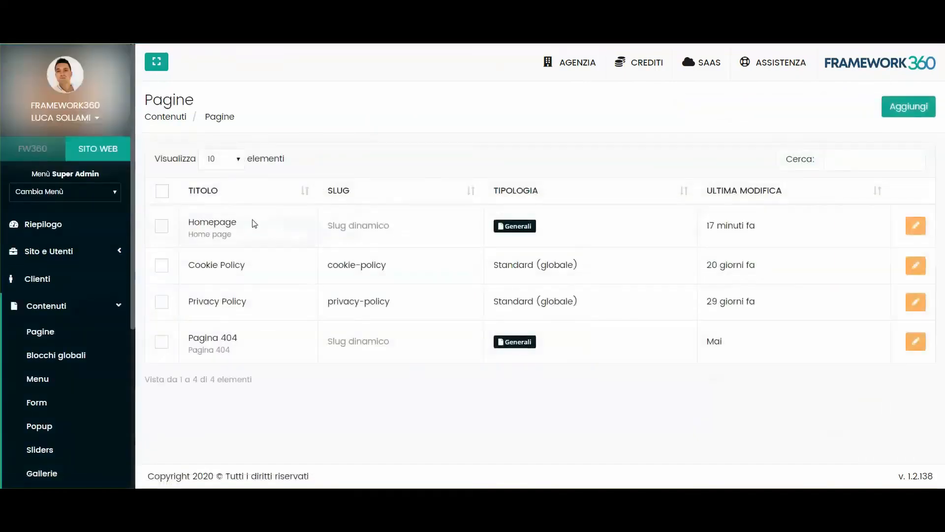
{"action": "double_click", "coordinate": [229, 221]}
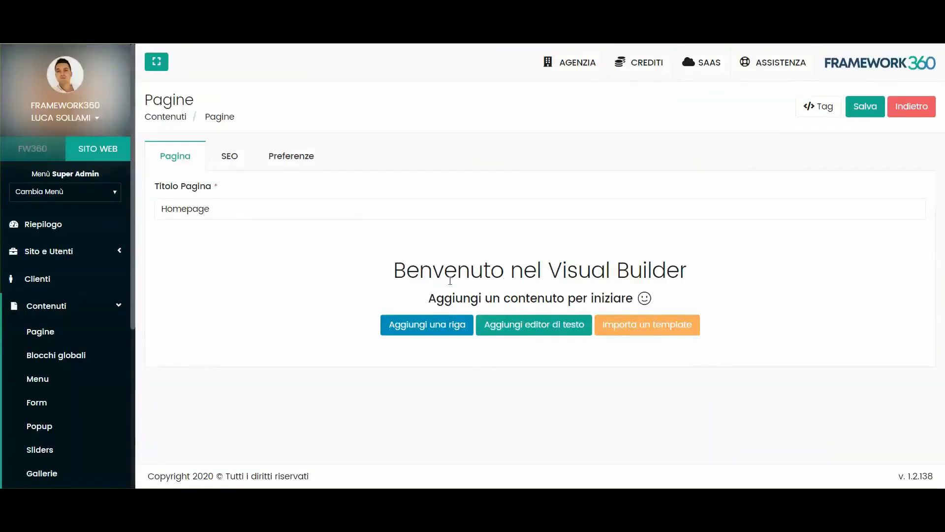
- Add a row with a Form element set to Form di contatto and save it
{"action": "left_click", "coordinate": [421, 327]}
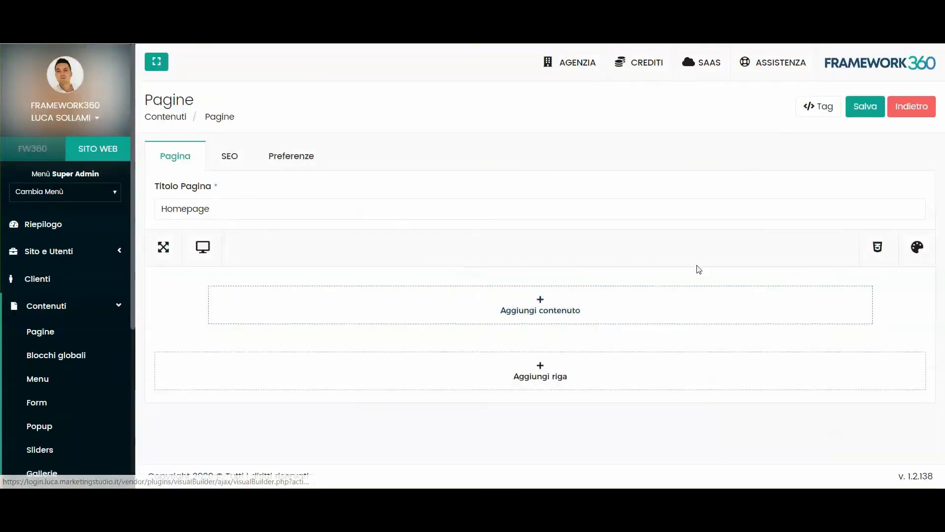
{"action": "left_click", "coordinate": [550, 306]}
{"action": "left_click", "coordinate": [694, 172]}
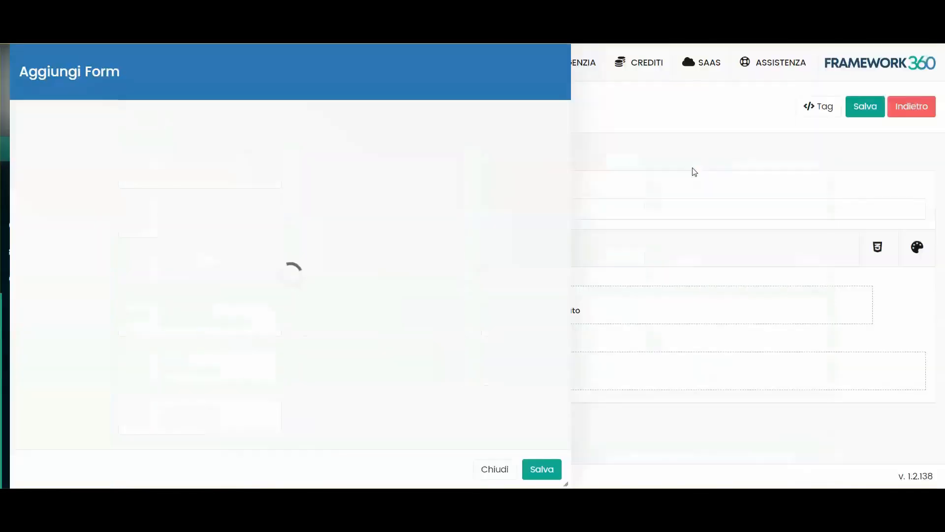
{"action": "left_click", "coordinate": [71, 171]}
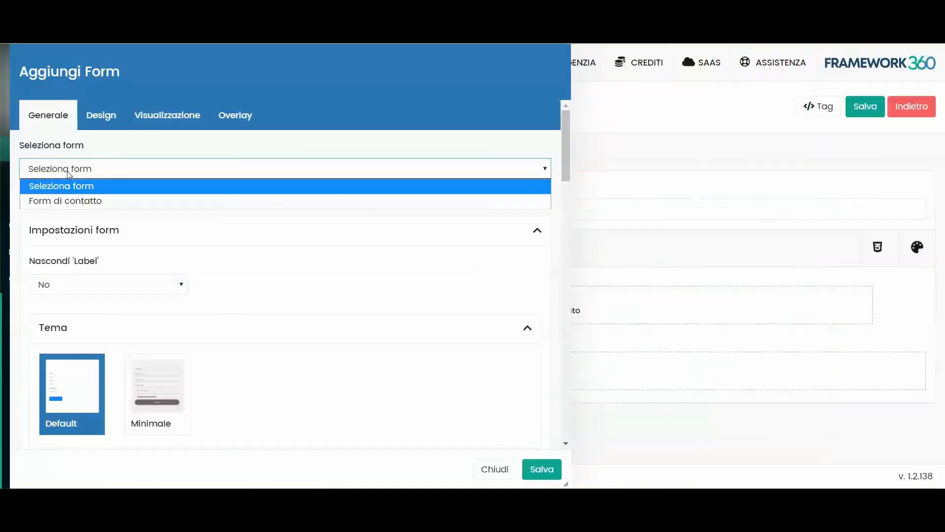
{"action": "left_click", "coordinate": [61, 201]}
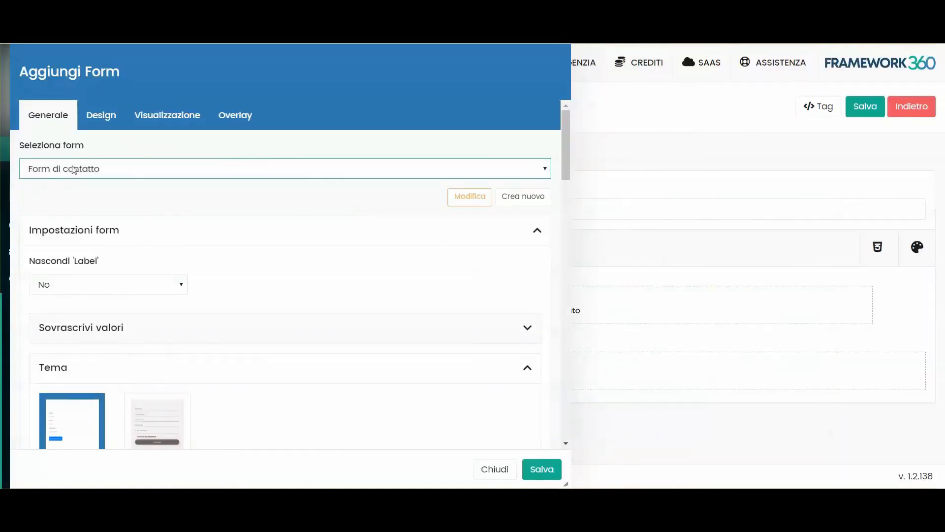
{"action": "left_click", "coordinate": [547, 471]}
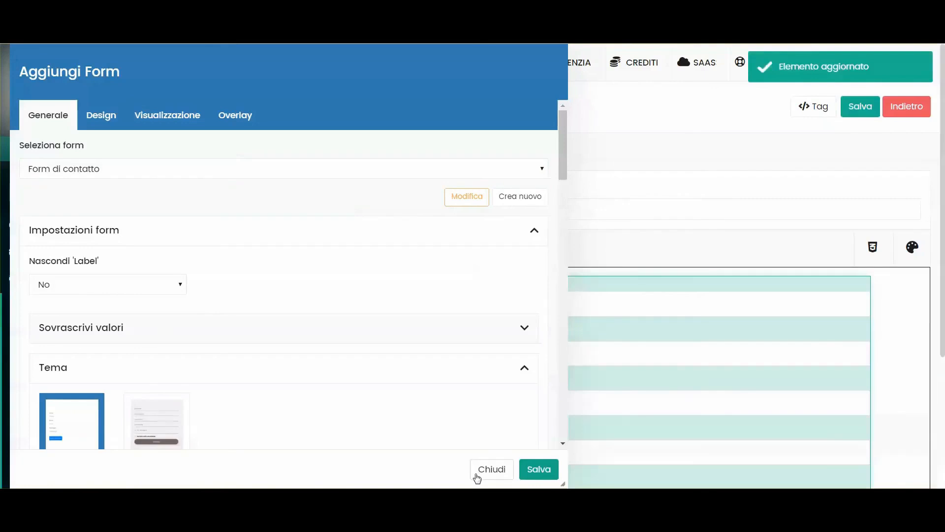
- Review the embedded form's settings, save them again and return to the page
{"action": "scroll", "coordinate": [220, 299], "scroll_direction": "down", "scroll_amount": 3}
{"action": "scroll", "coordinate": [222, 246], "scroll_direction": "down", "scroll_amount": 3}
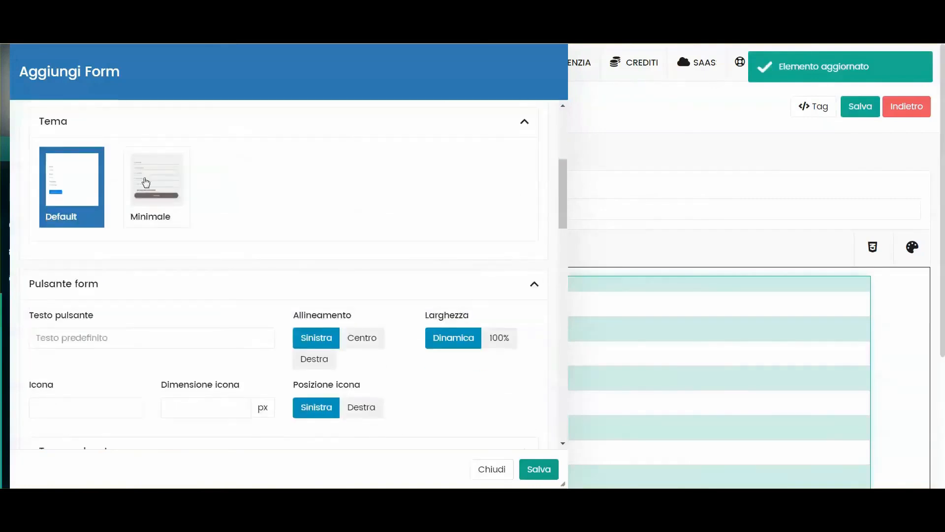
{"action": "scroll", "coordinate": [197, 231], "scroll_direction": "down", "scroll_amount": 1}
{"action": "scroll", "coordinate": [197, 232], "scroll_direction": "down", "scroll_amount": 2}
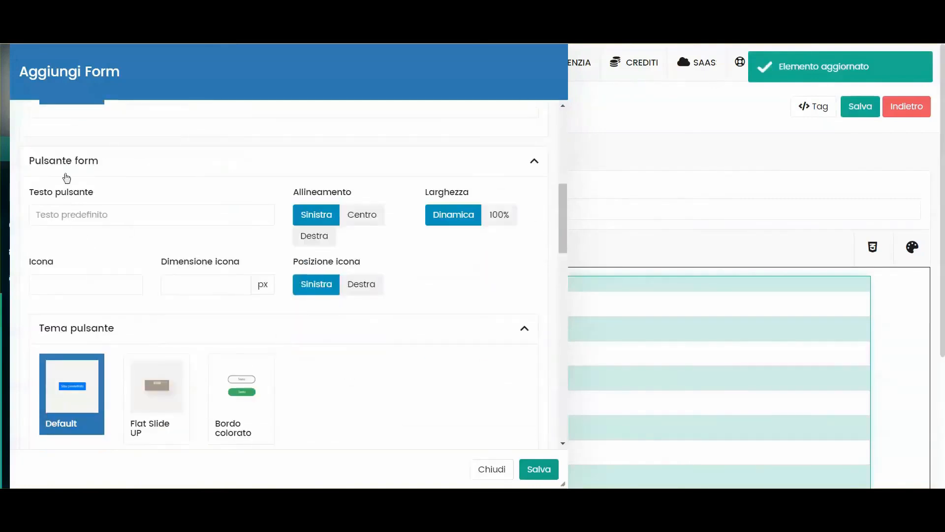
{"action": "scroll", "coordinate": [244, 231], "scroll_direction": "down", "scroll_amount": 9}
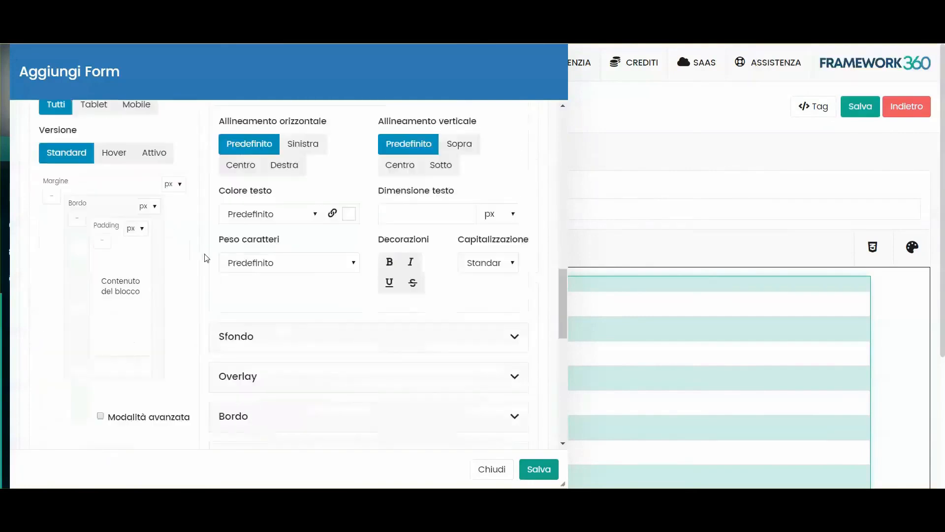
{"action": "scroll", "coordinate": [206, 257], "scroll_direction": "up", "scroll_amount": 2}
{"action": "scroll", "coordinate": [232, 293], "scroll_direction": "down", "scroll_amount": 10}
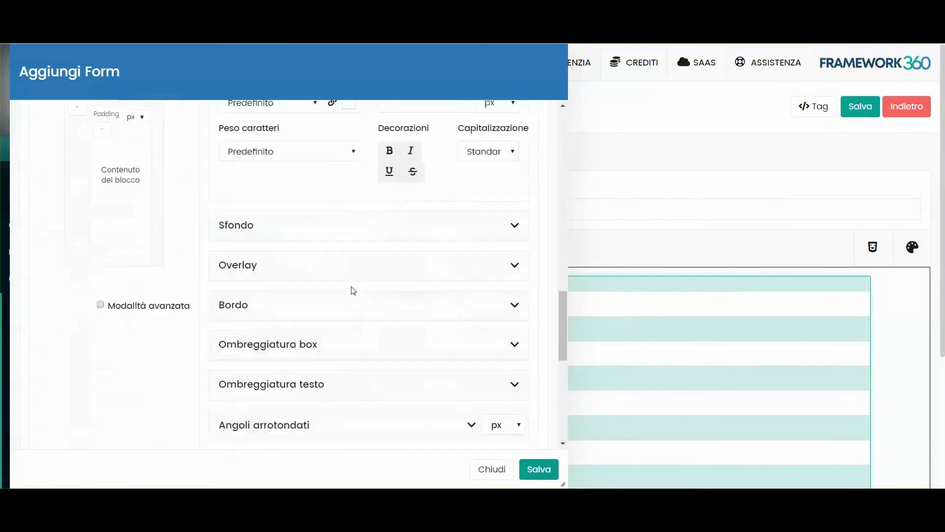
{"action": "scroll", "coordinate": [270, 245], "scroll_direction": "up", "scroll_amount": 1}
{"action": "scroll", "coordinate": [271, 244], "scroll_direction": "up", "scroll_amount": 20}
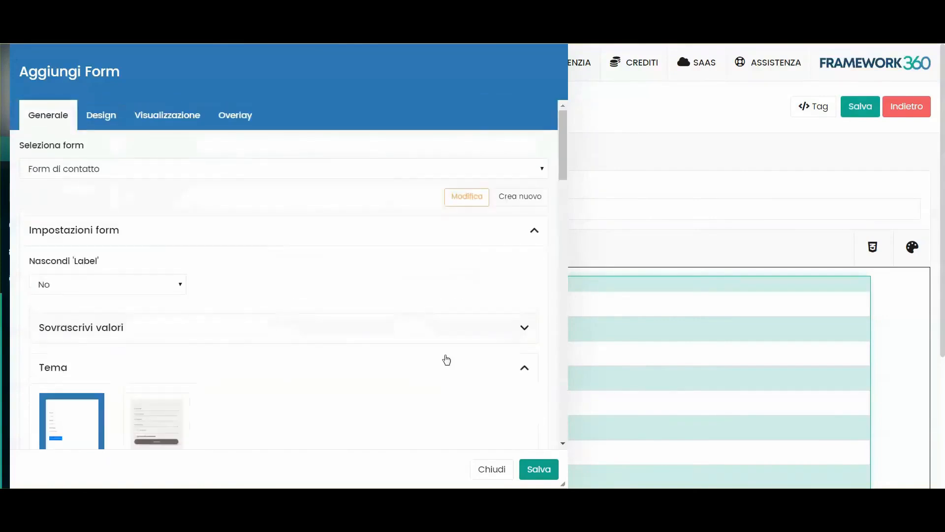
{"action": "left_click", "coordinate": [540, 471]}
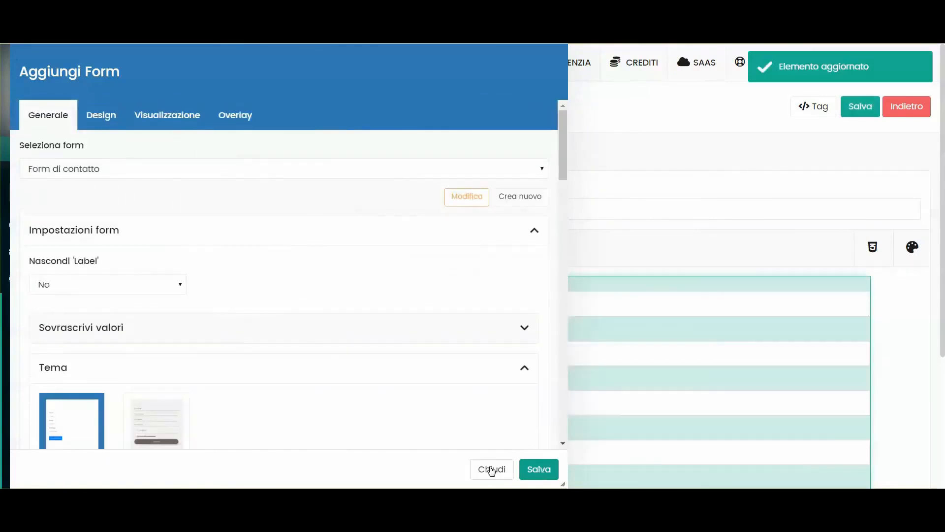
{"action": "left_click", "coordinate": [492, 469]}
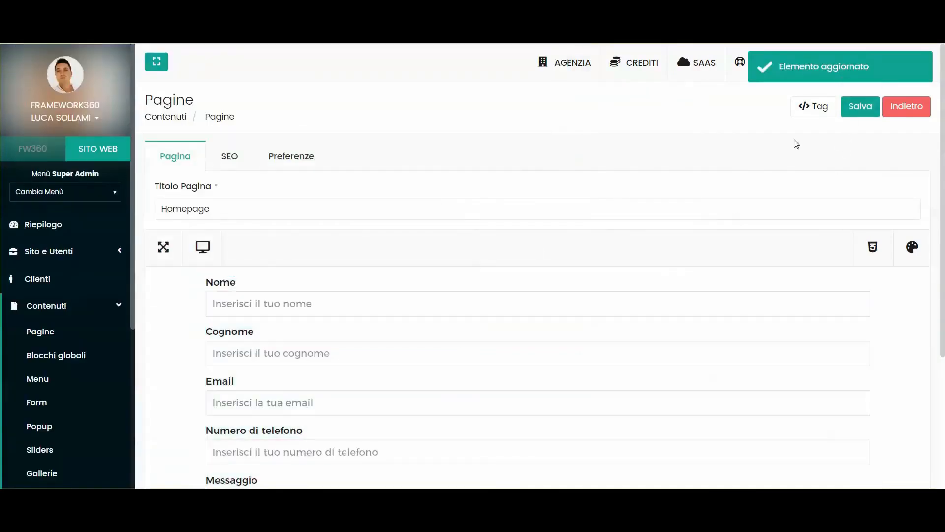
- Save the Homepage with the embedded contact form
{"action": "left_click", "coordinate": [859, 105]}
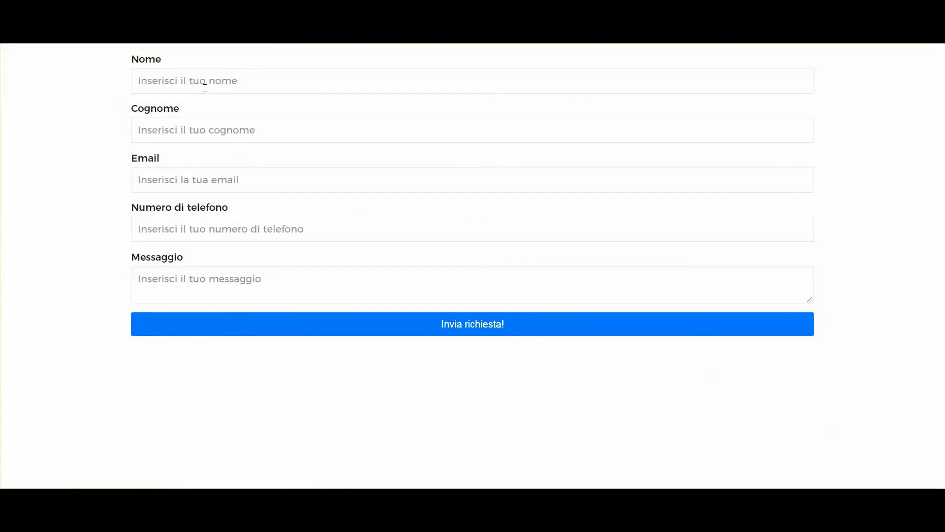
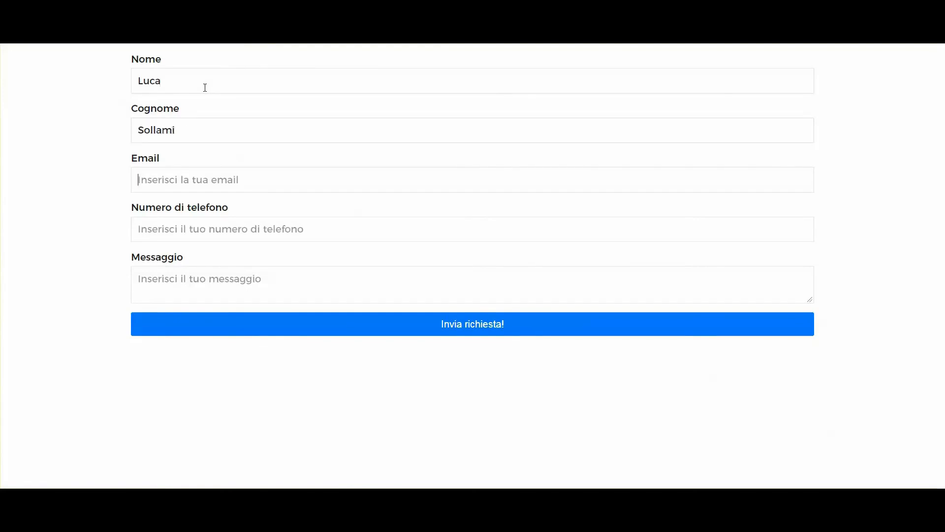
- Fill in a test name, e-mail, phone number and message 'Questo è un test', then submit
{"action": "key", "text": "Tab"}
{"action": "type", "text": "luca"}
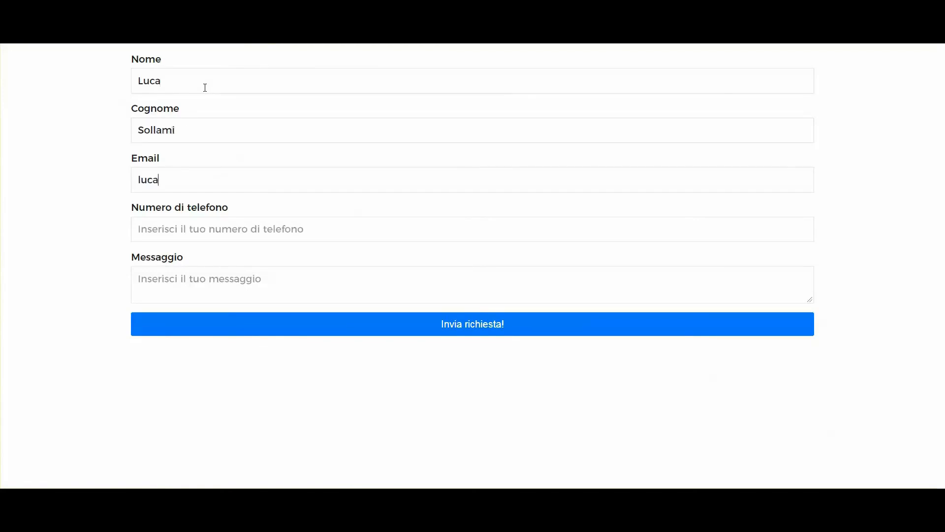
{"action": "type", "text": "@test.com"}
{"action": "key", "text": "Tab"}
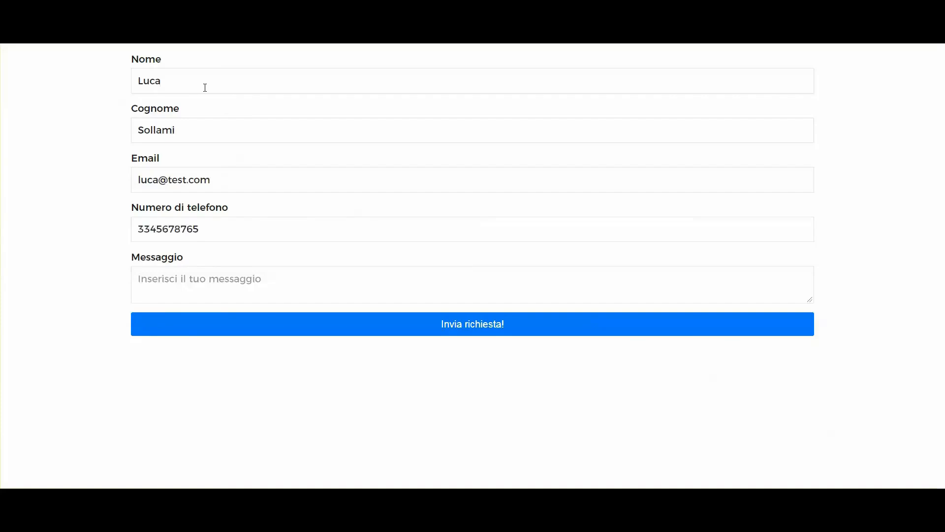
{"action": "key", "text": "Tab"}
{"action": "type", "text": "Que"}
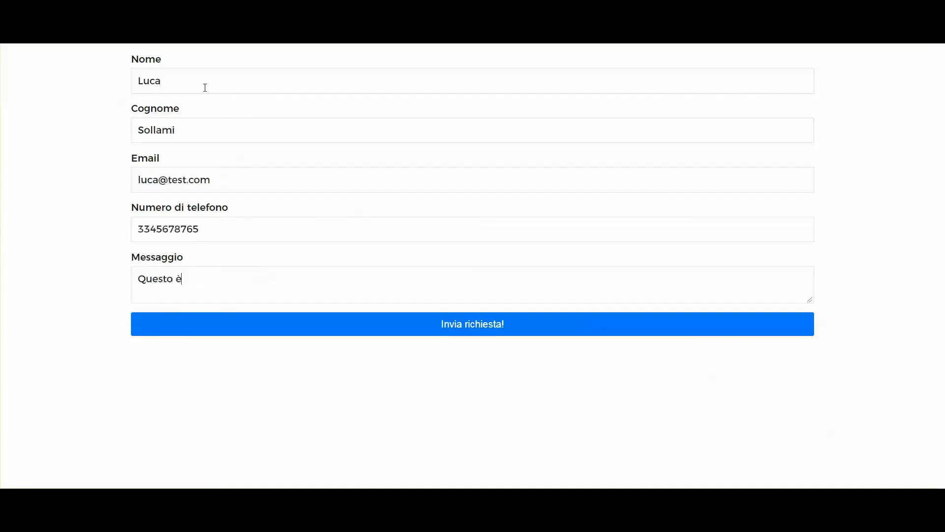
{"action": "type", "text": "sto è un test"}
{"action": "left_click", "coordinate": [480, 329]}
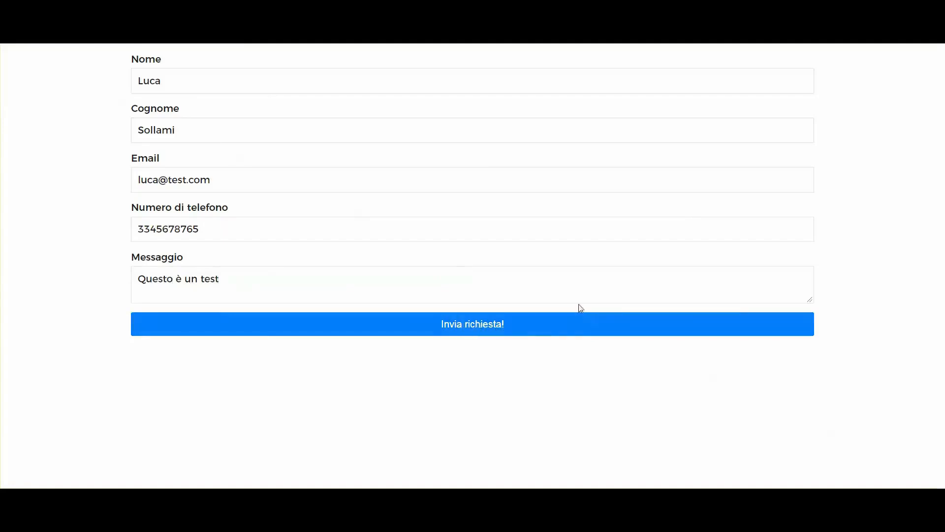